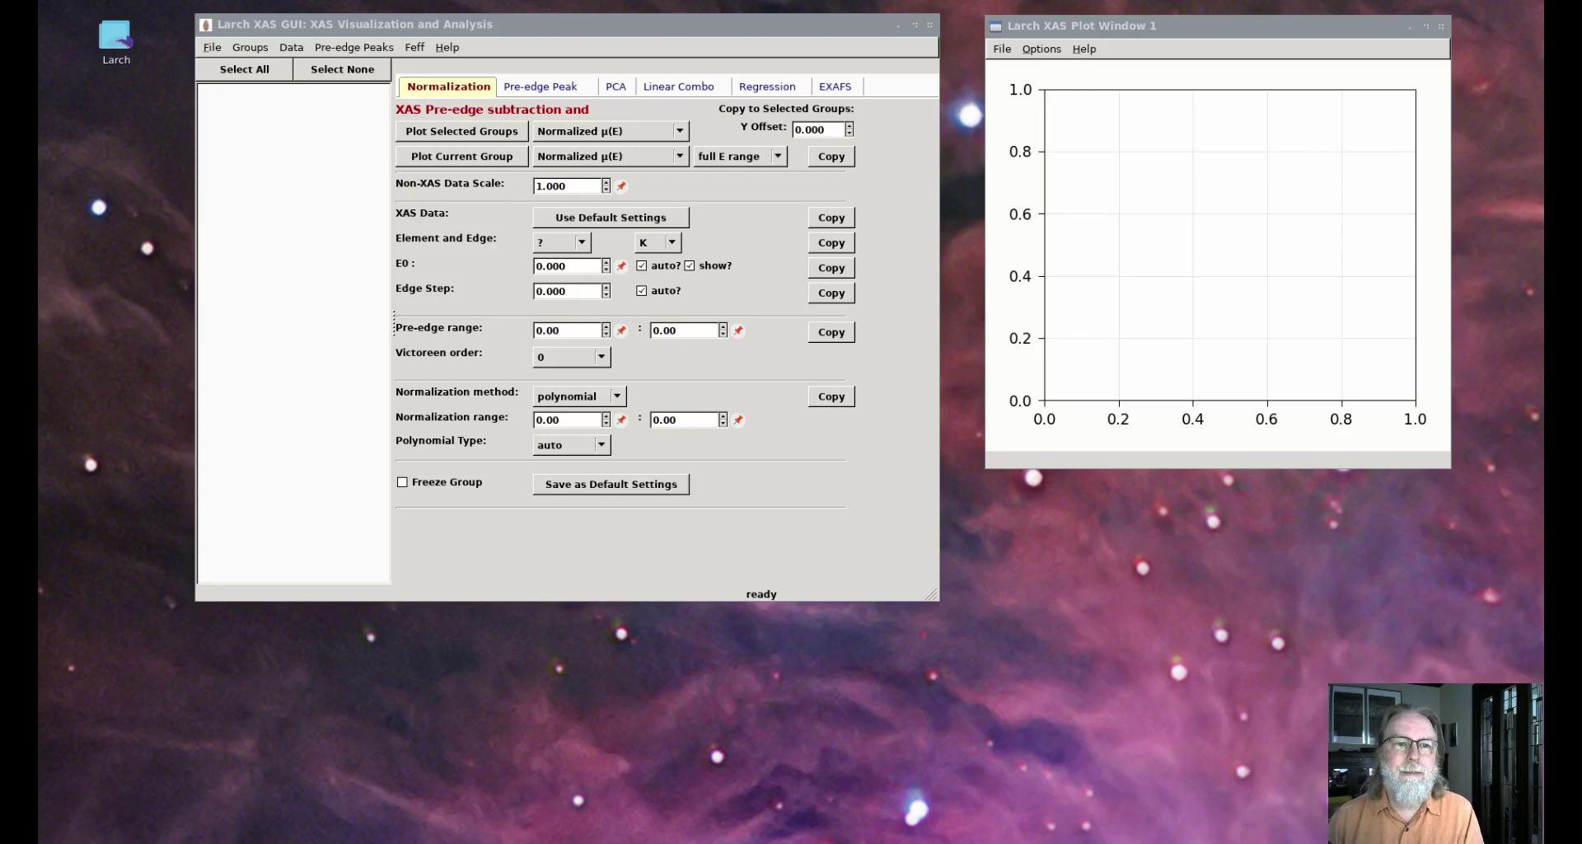
- Open the Fourier.prj Athena project and import all six of its groups
click(212, 47)
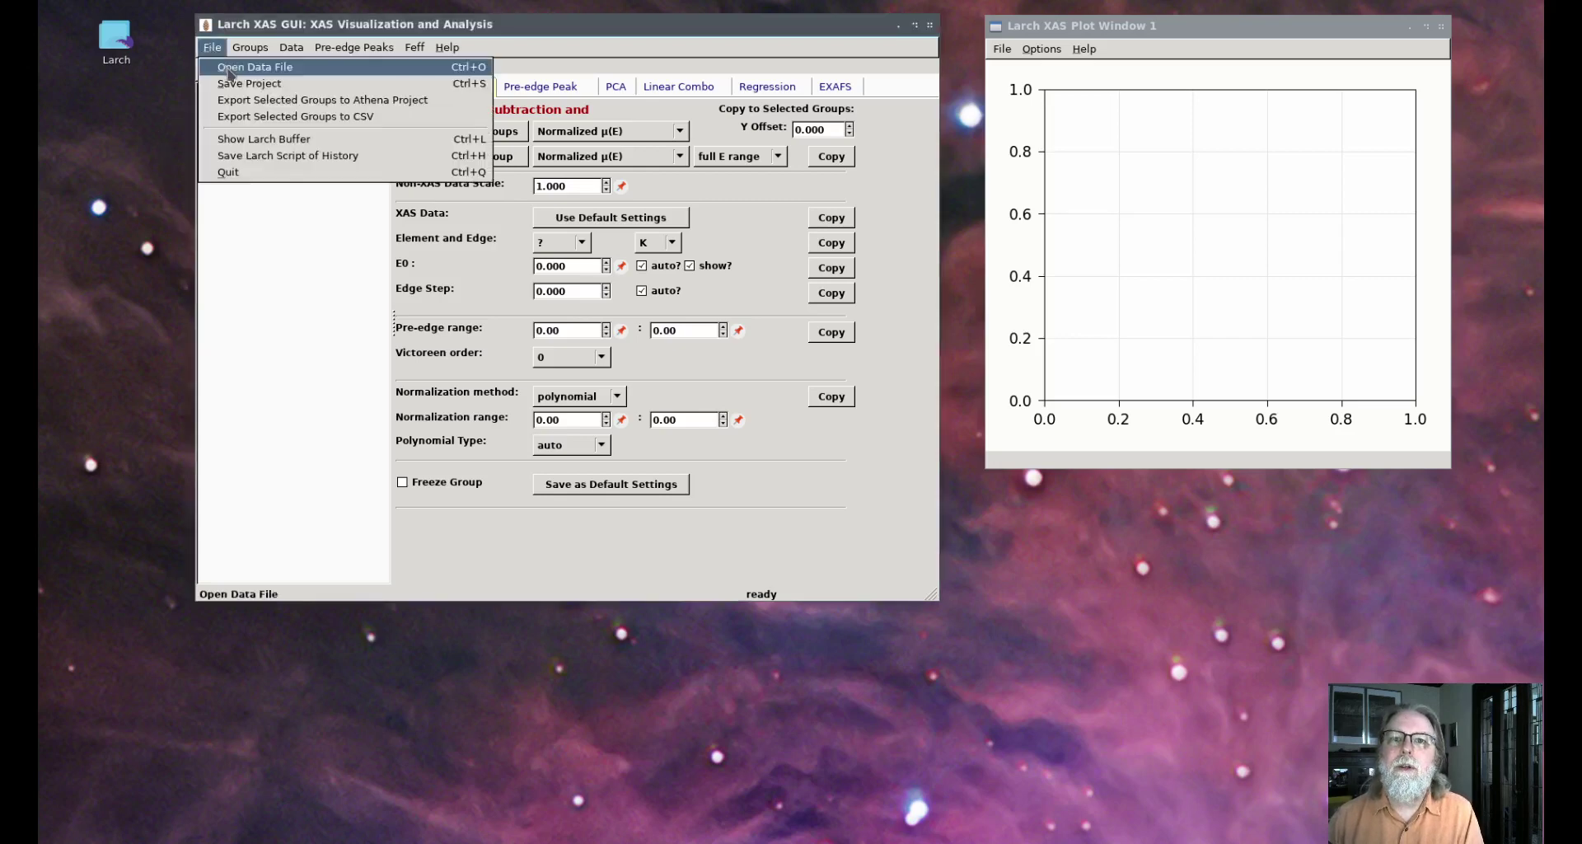
click(229, 67)
click(393, 125)
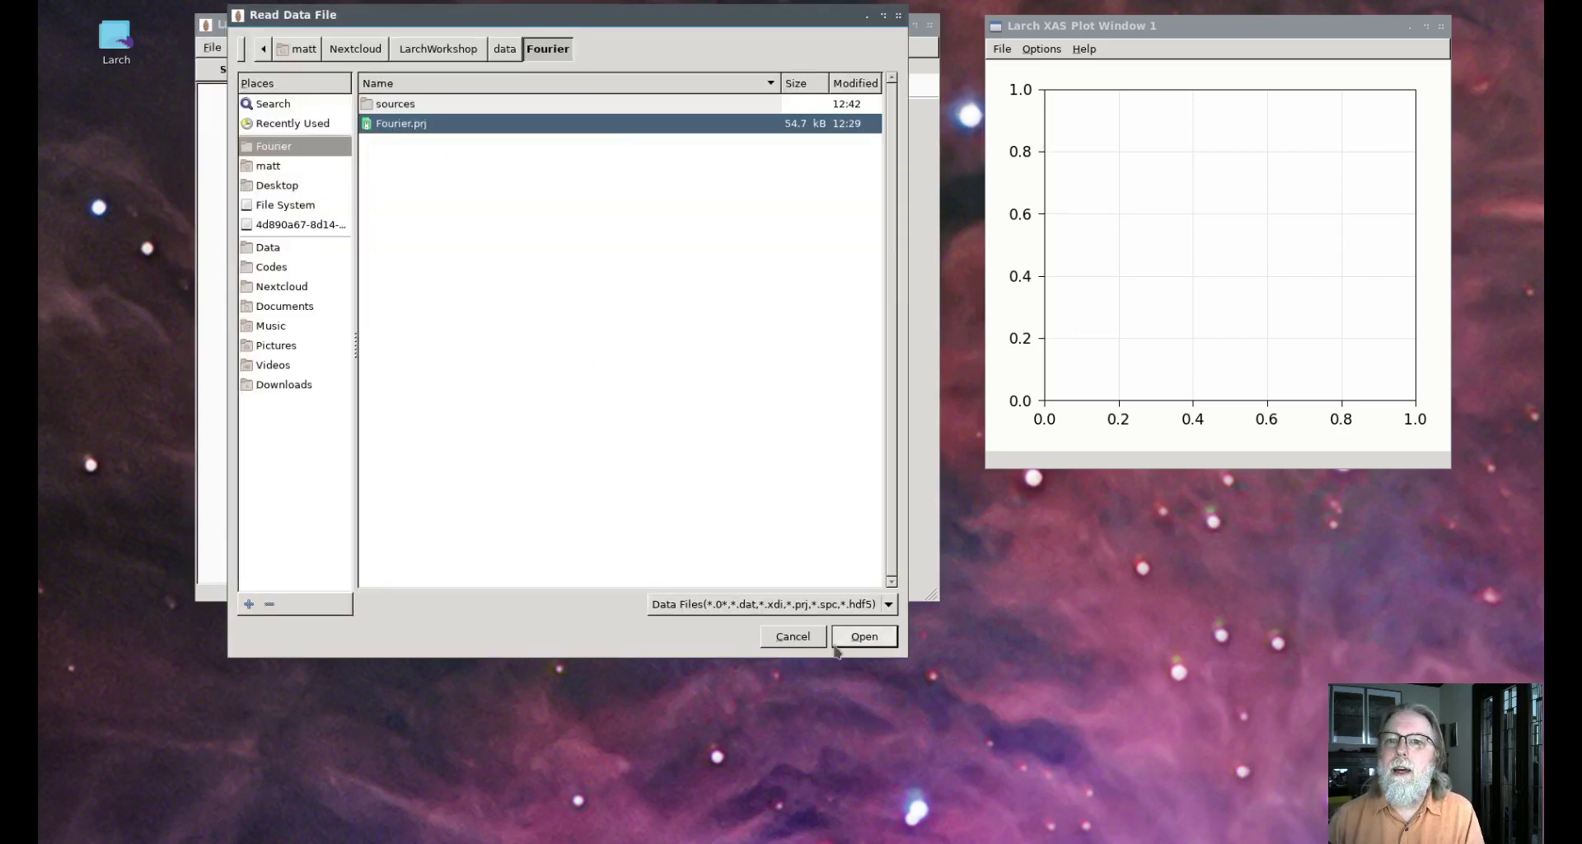
click(864, 638)
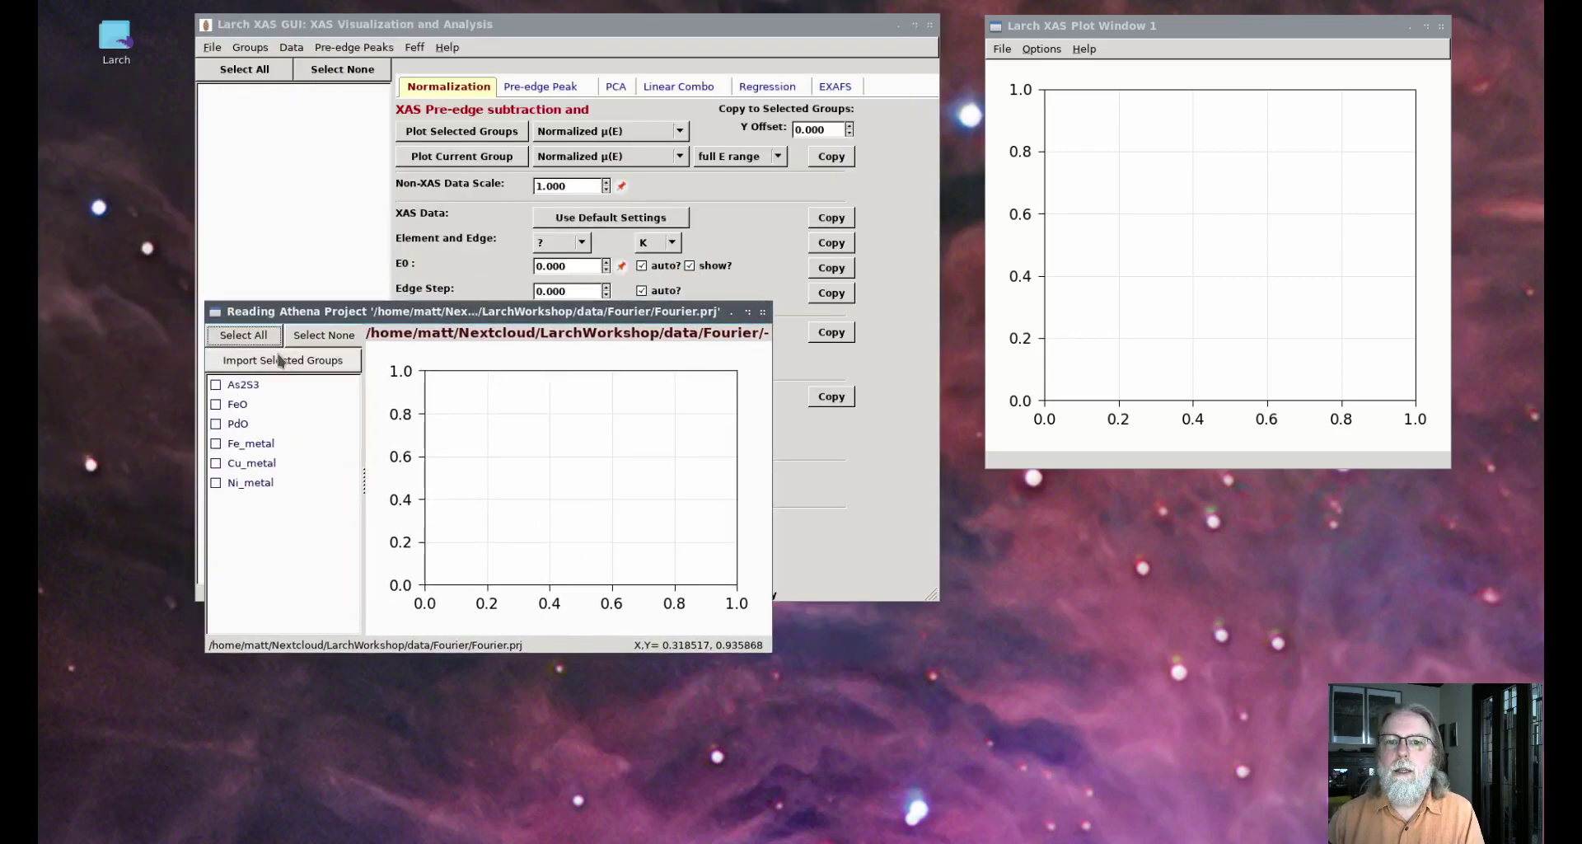
click(248, 343)
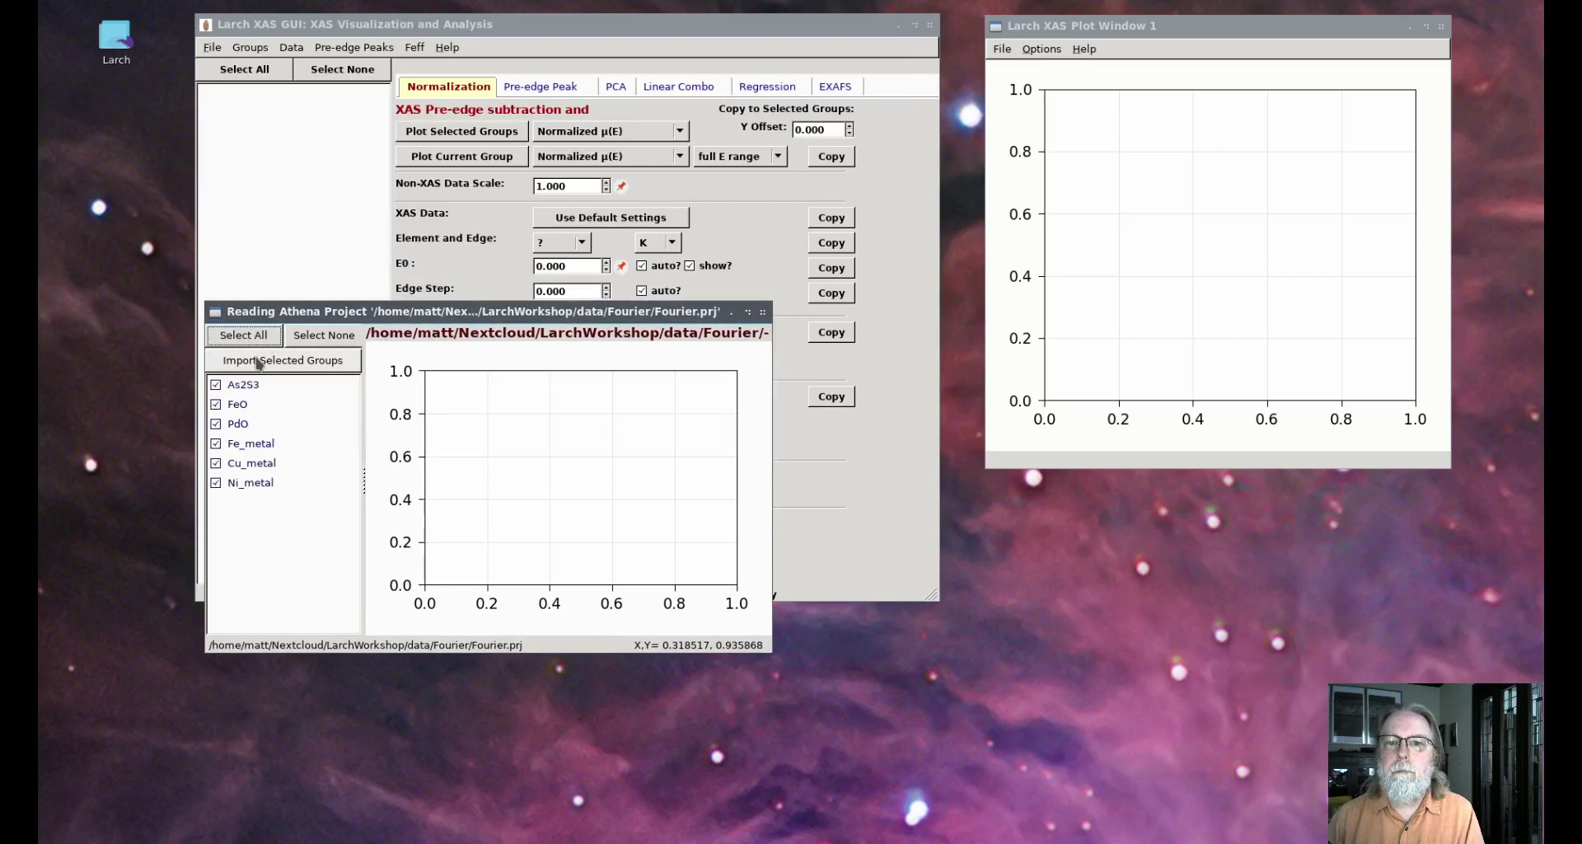
click(258, 361)
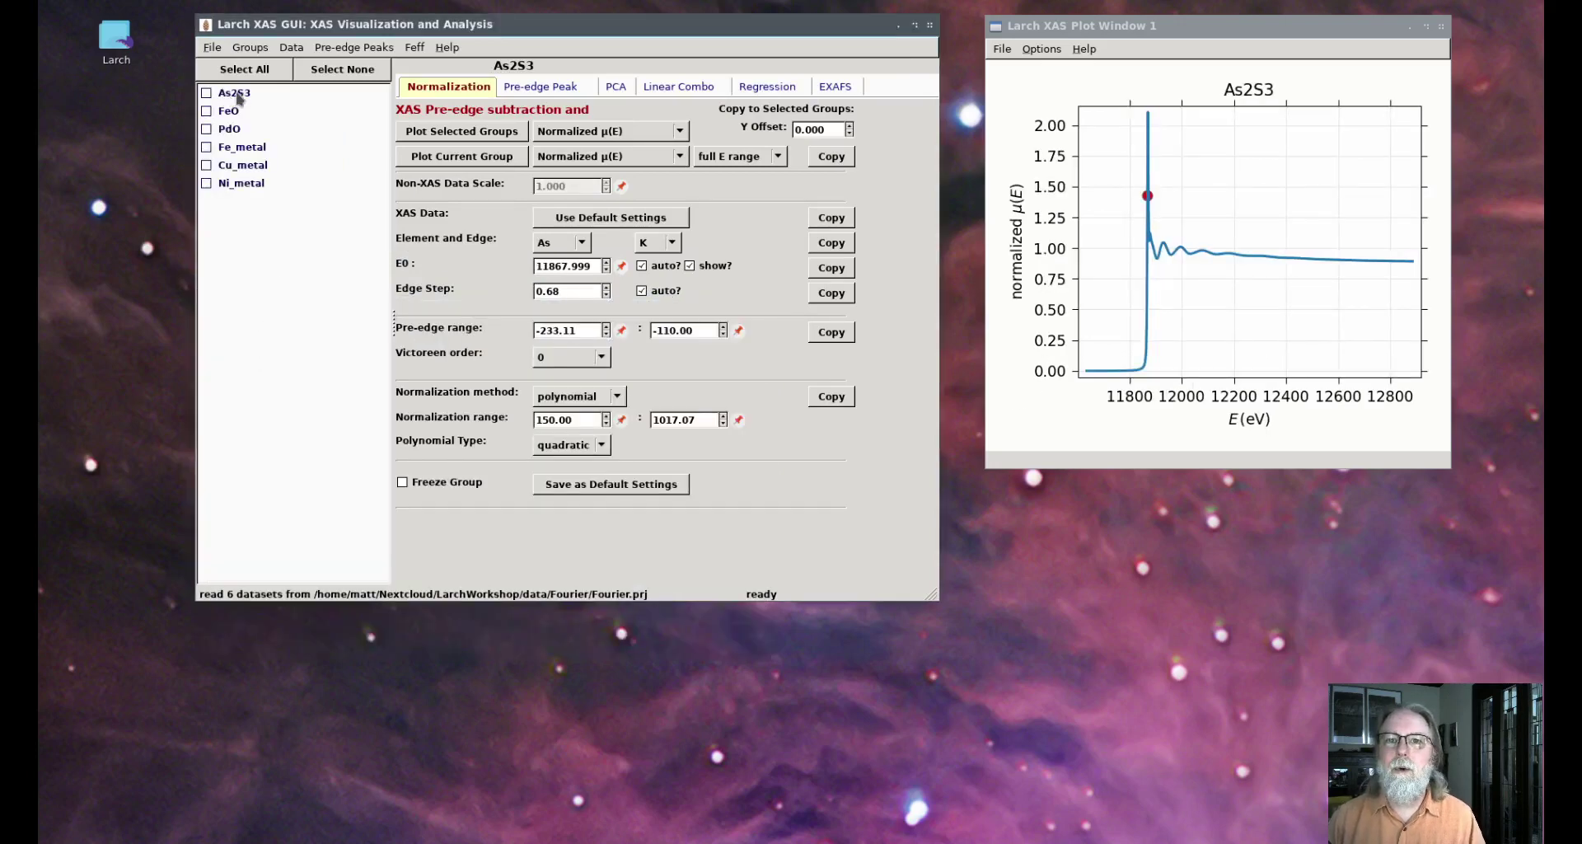
click(239, 96)
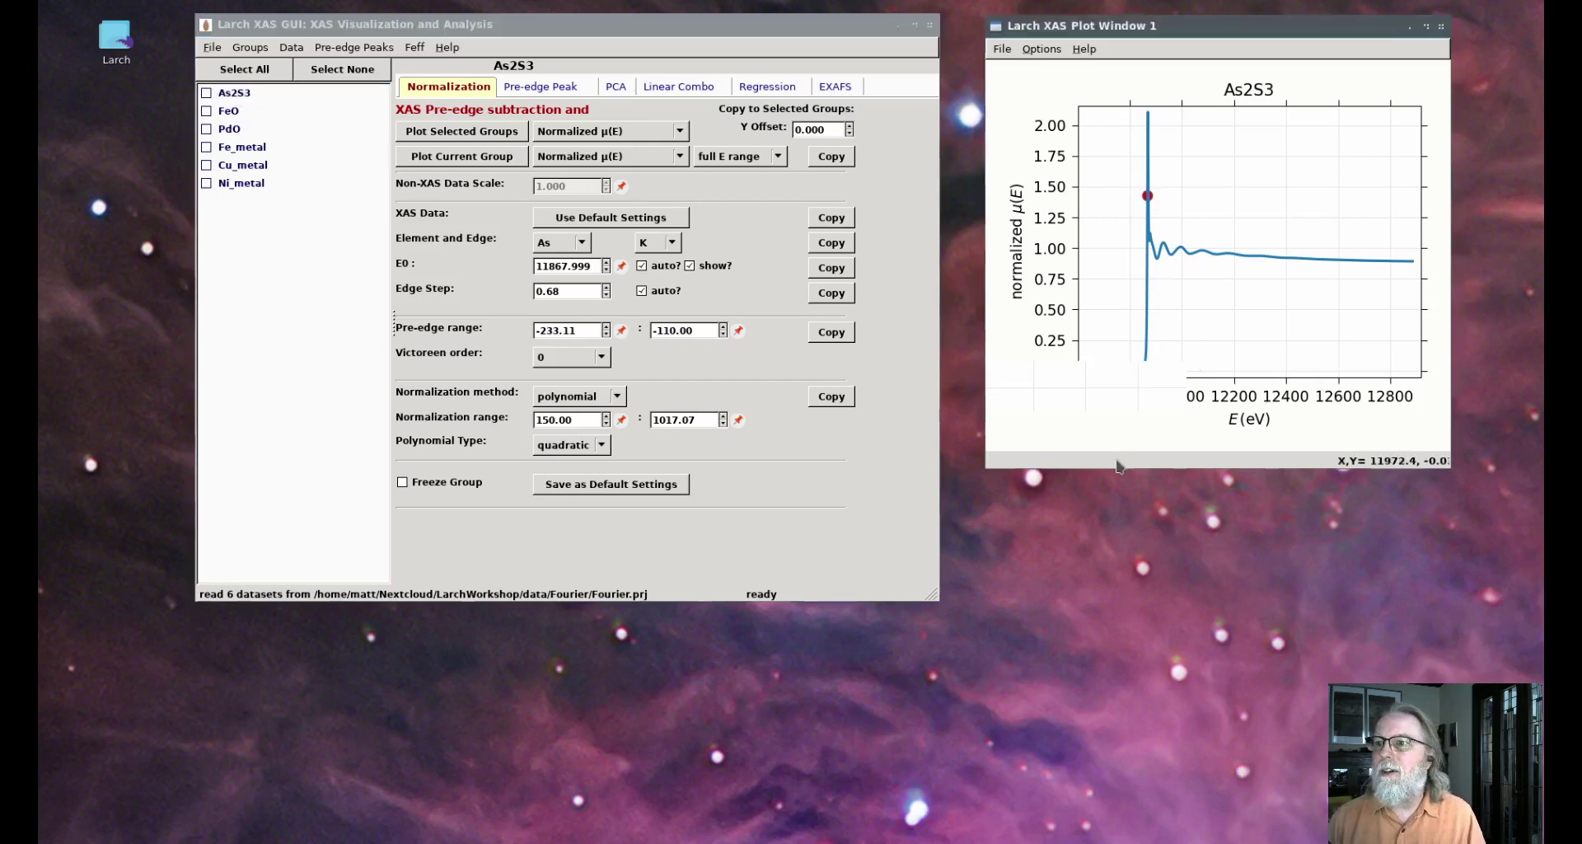
click(507, 161)
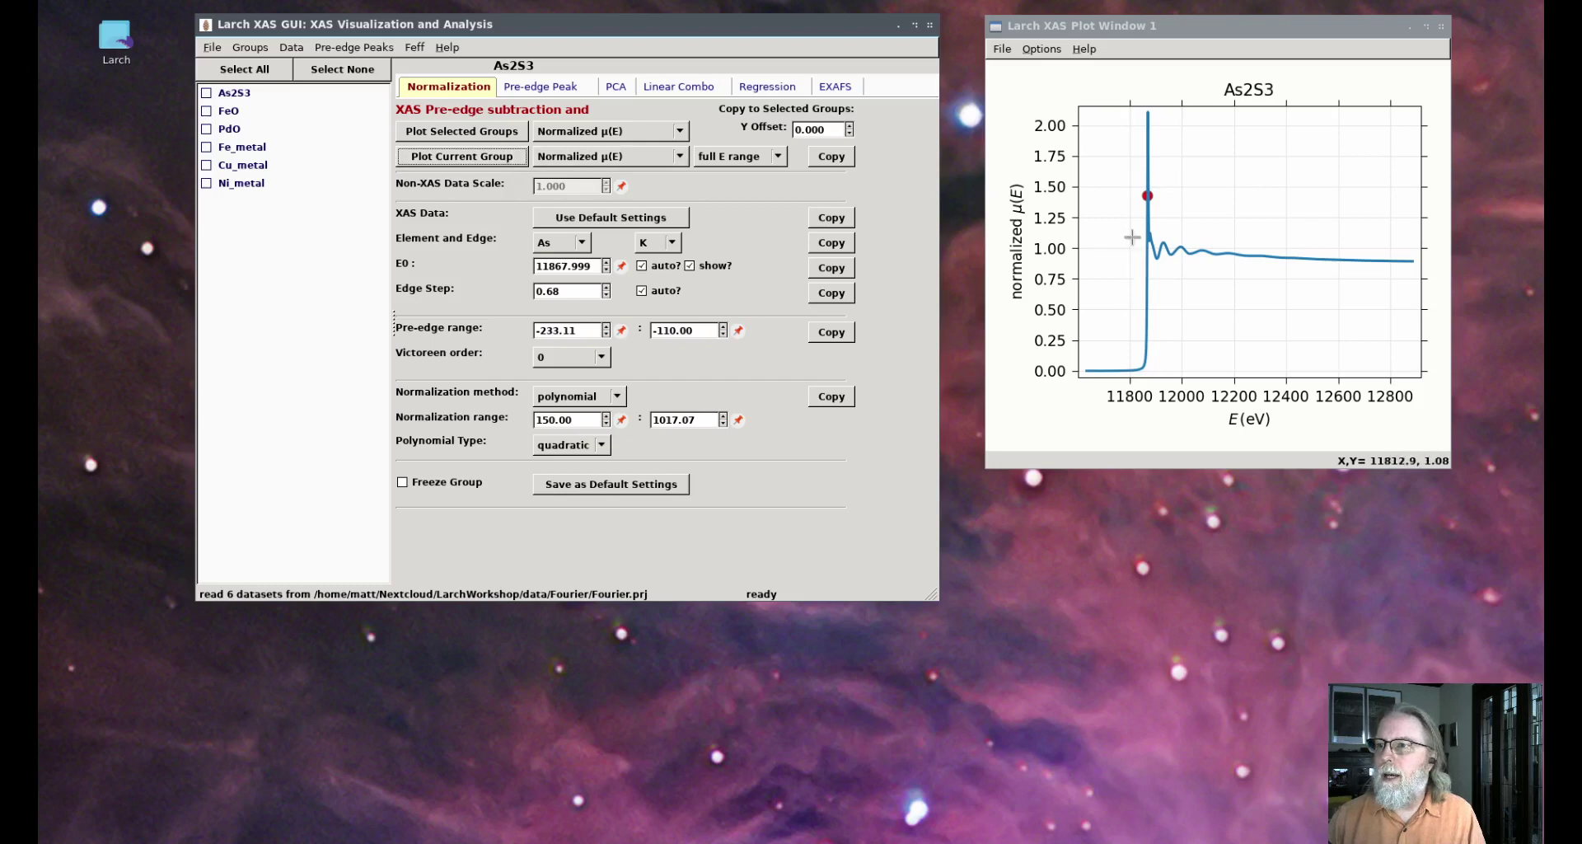
drag(1132, 225, 1318, 283)
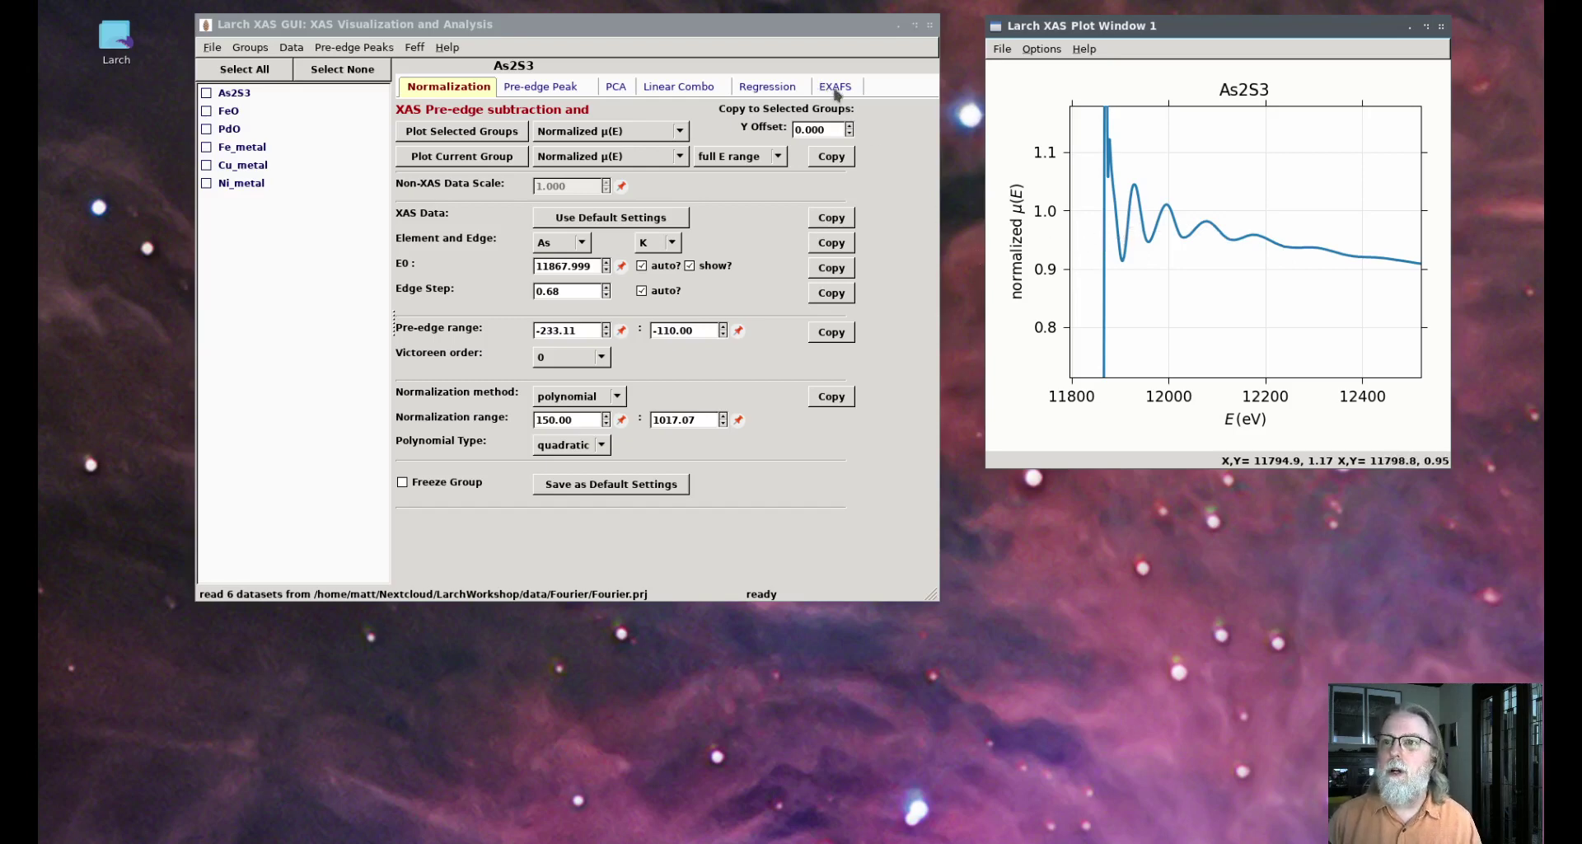
click(454, 165)
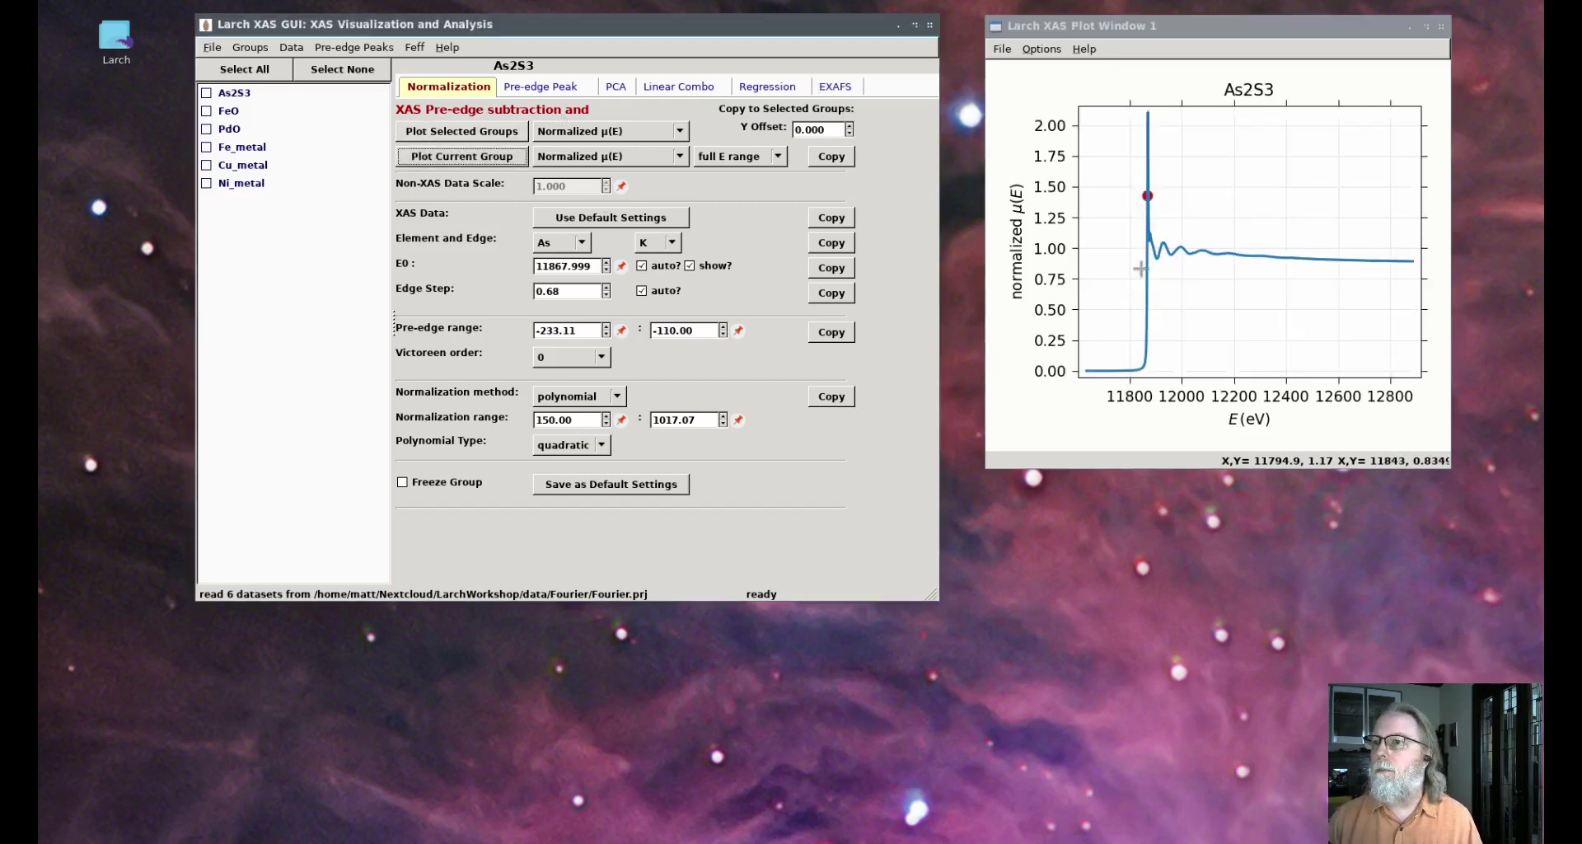
- On the enlarged EXAFS page, plot As2S3's μ(E) + μ0(E) and zoom near the edge
click(835, 89)
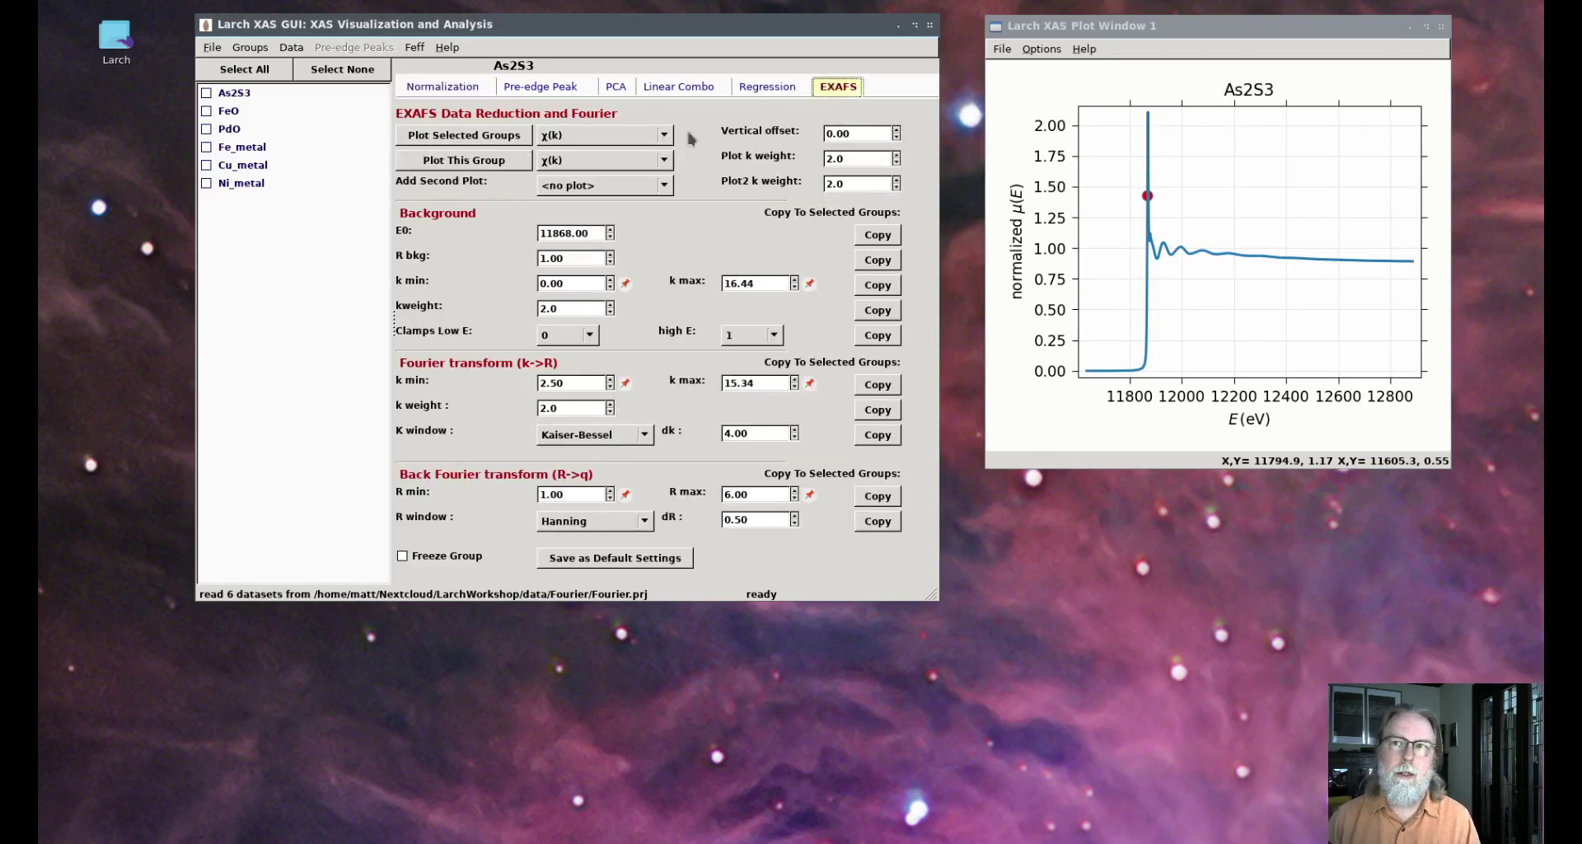
drag(940, 601, 945, 644)
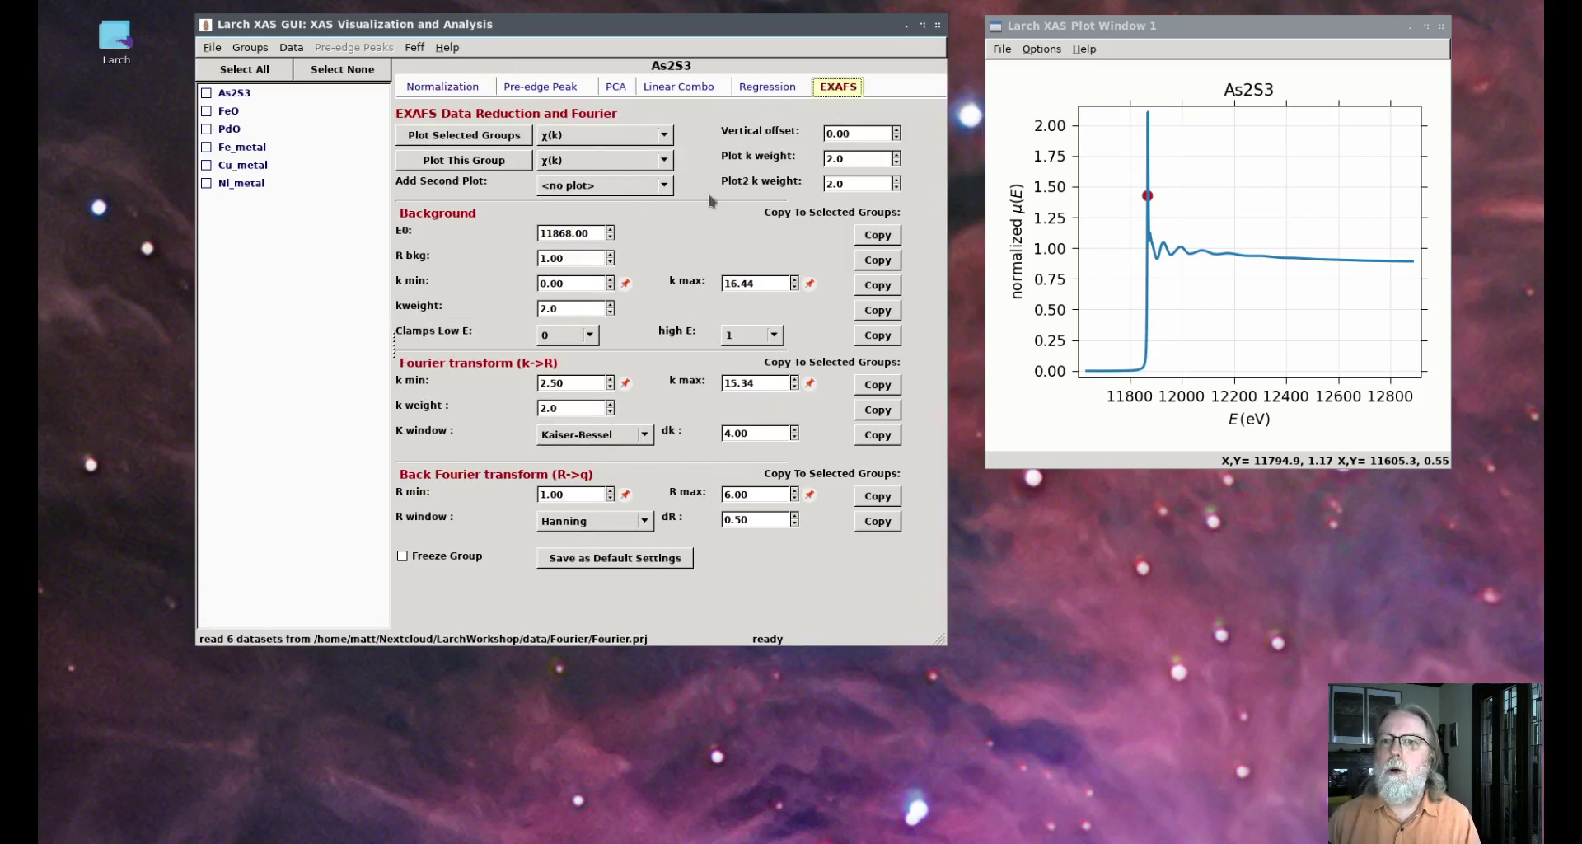
click(578, 162)
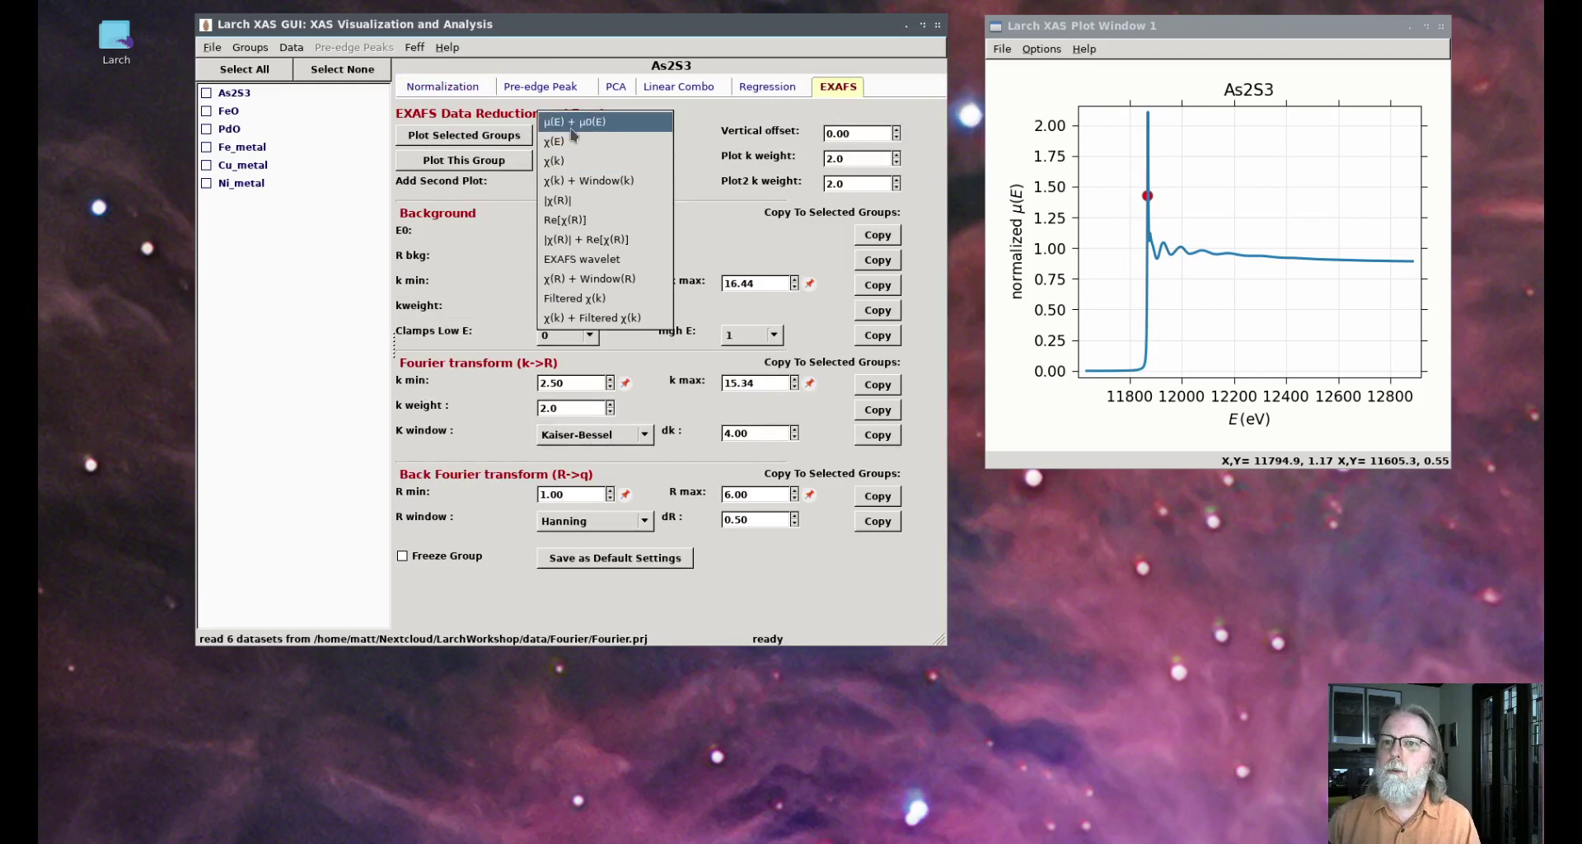
click(572, 124)
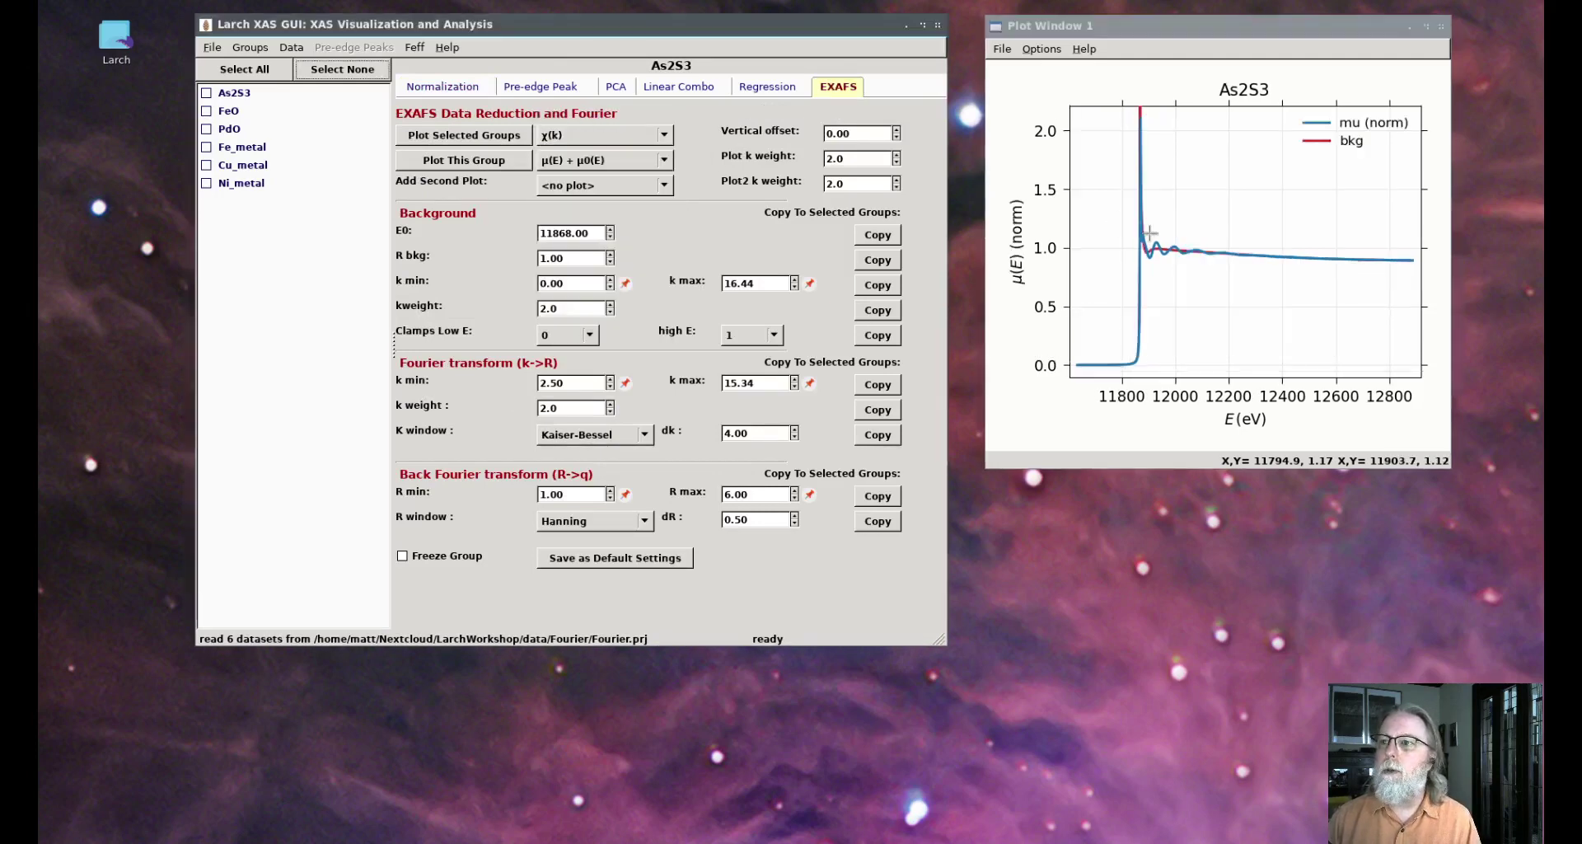
drag(1123, 179, 1293, 306)
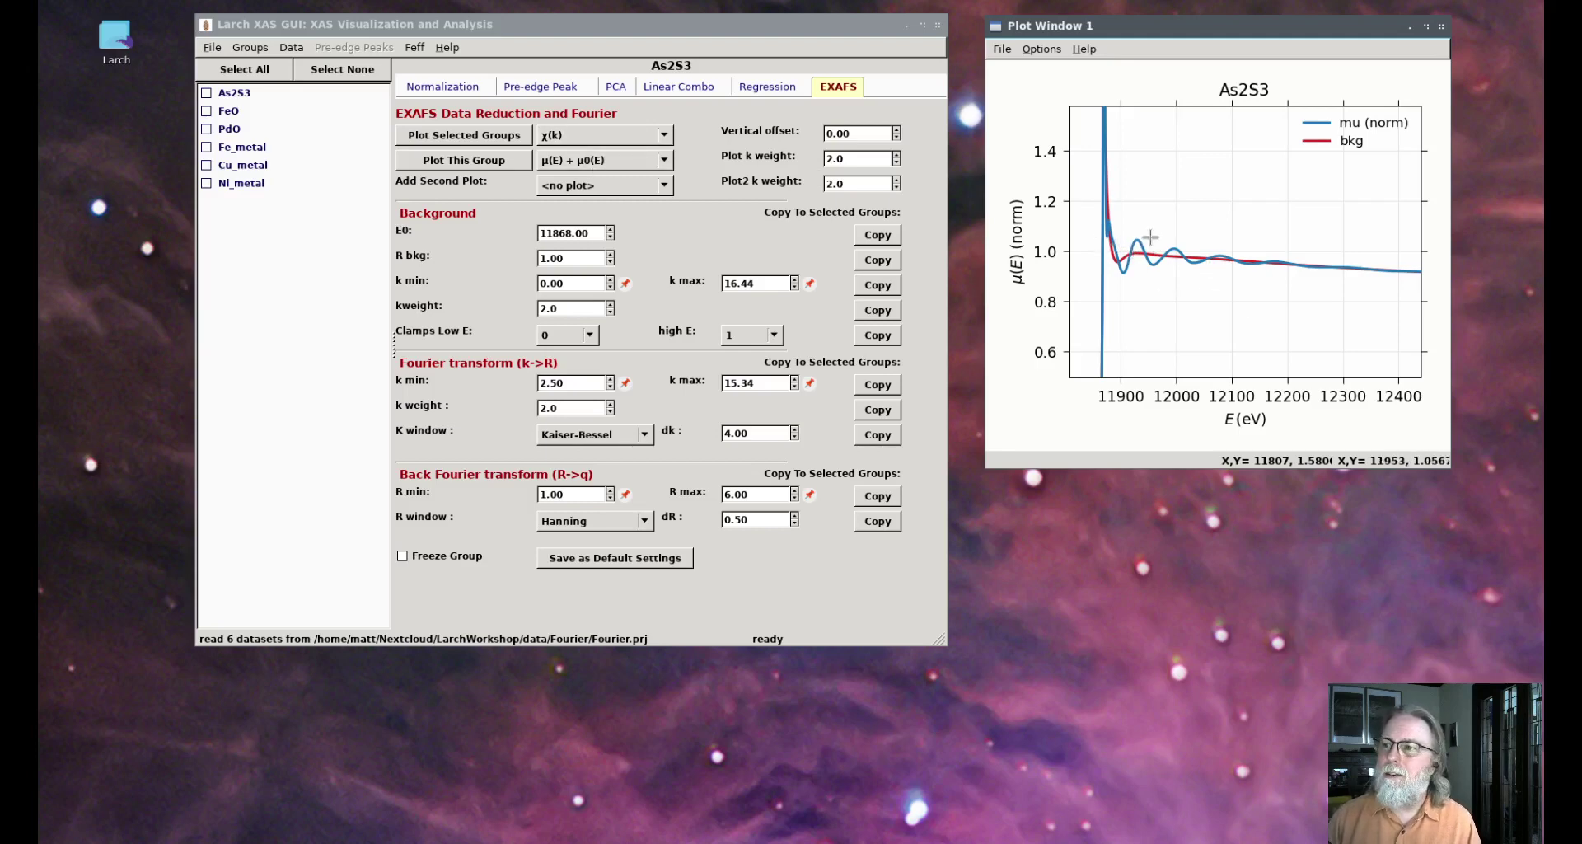
click(574, 161)
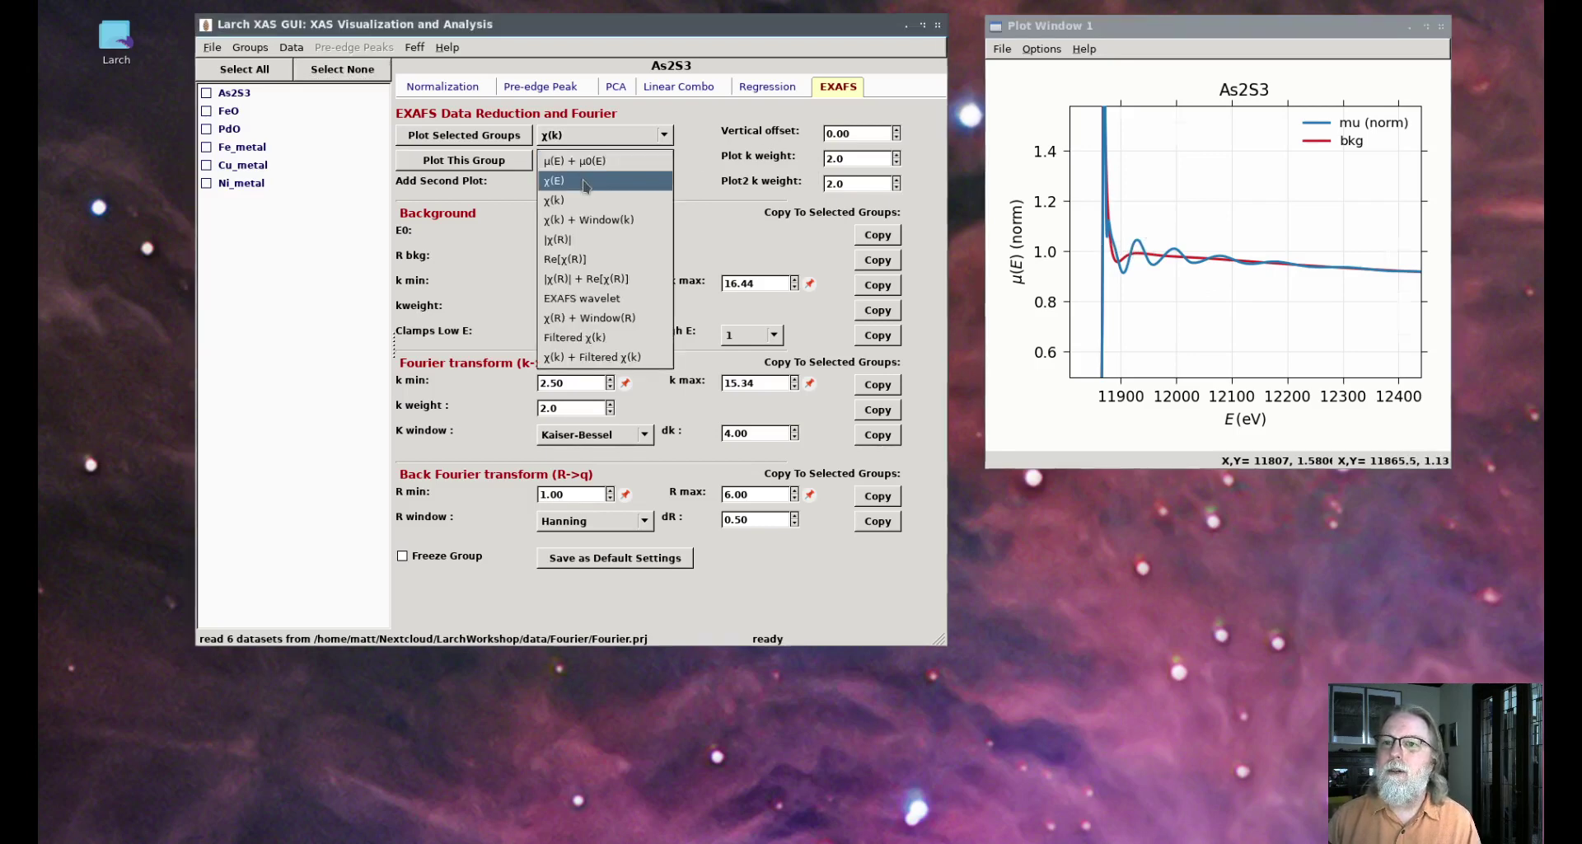
- Plot As2S3's χ(E) zoomed past the edge, then pick χ(k) as the plot type
click(585, 181)
drag(1077, 129, 1255, 210)
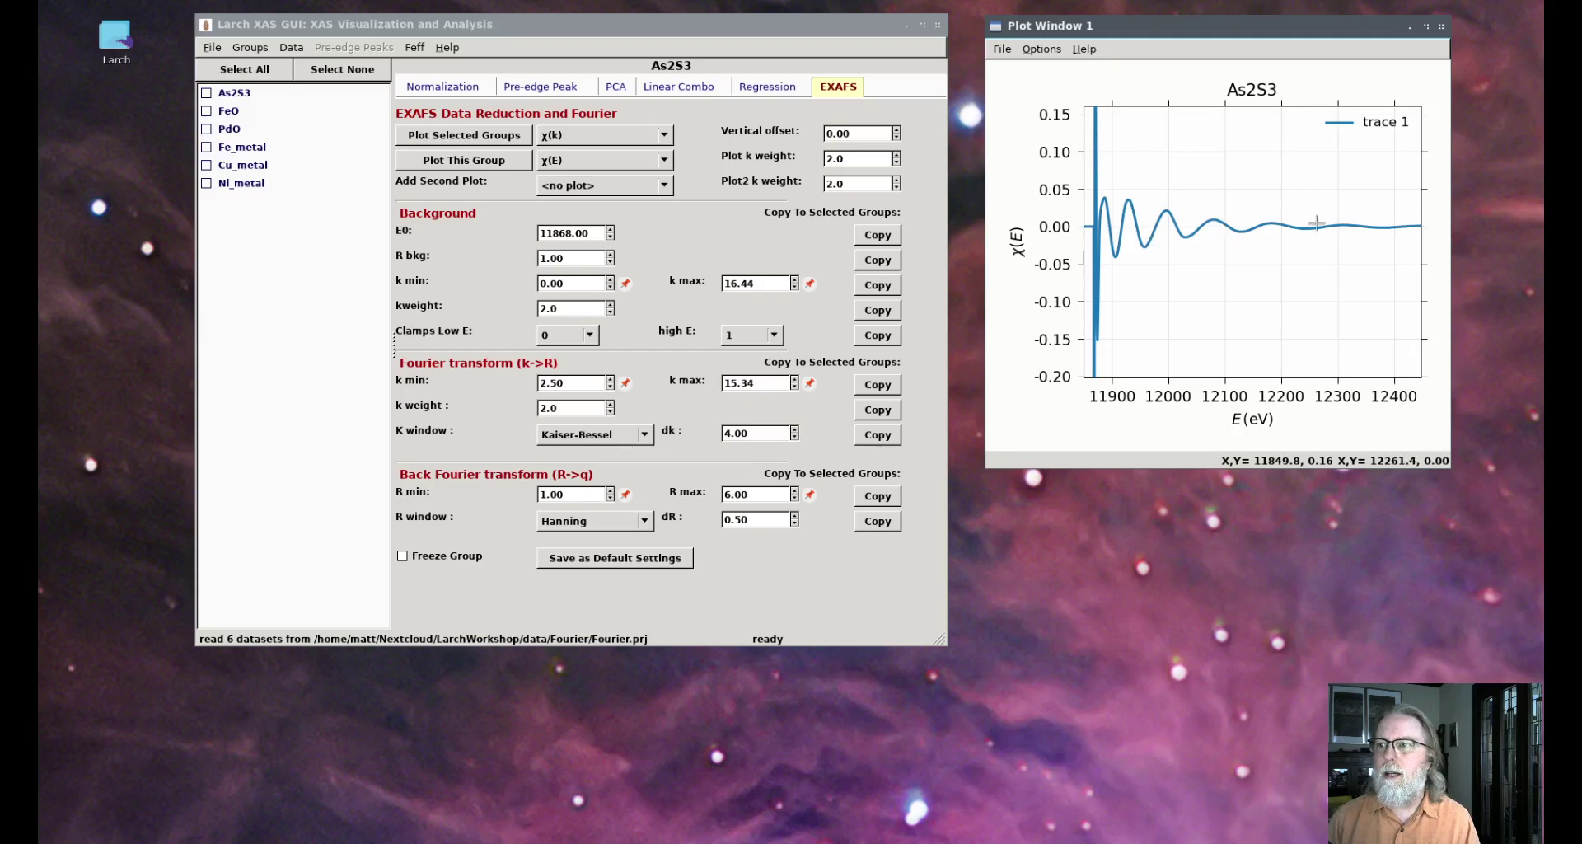
click(622, 165)
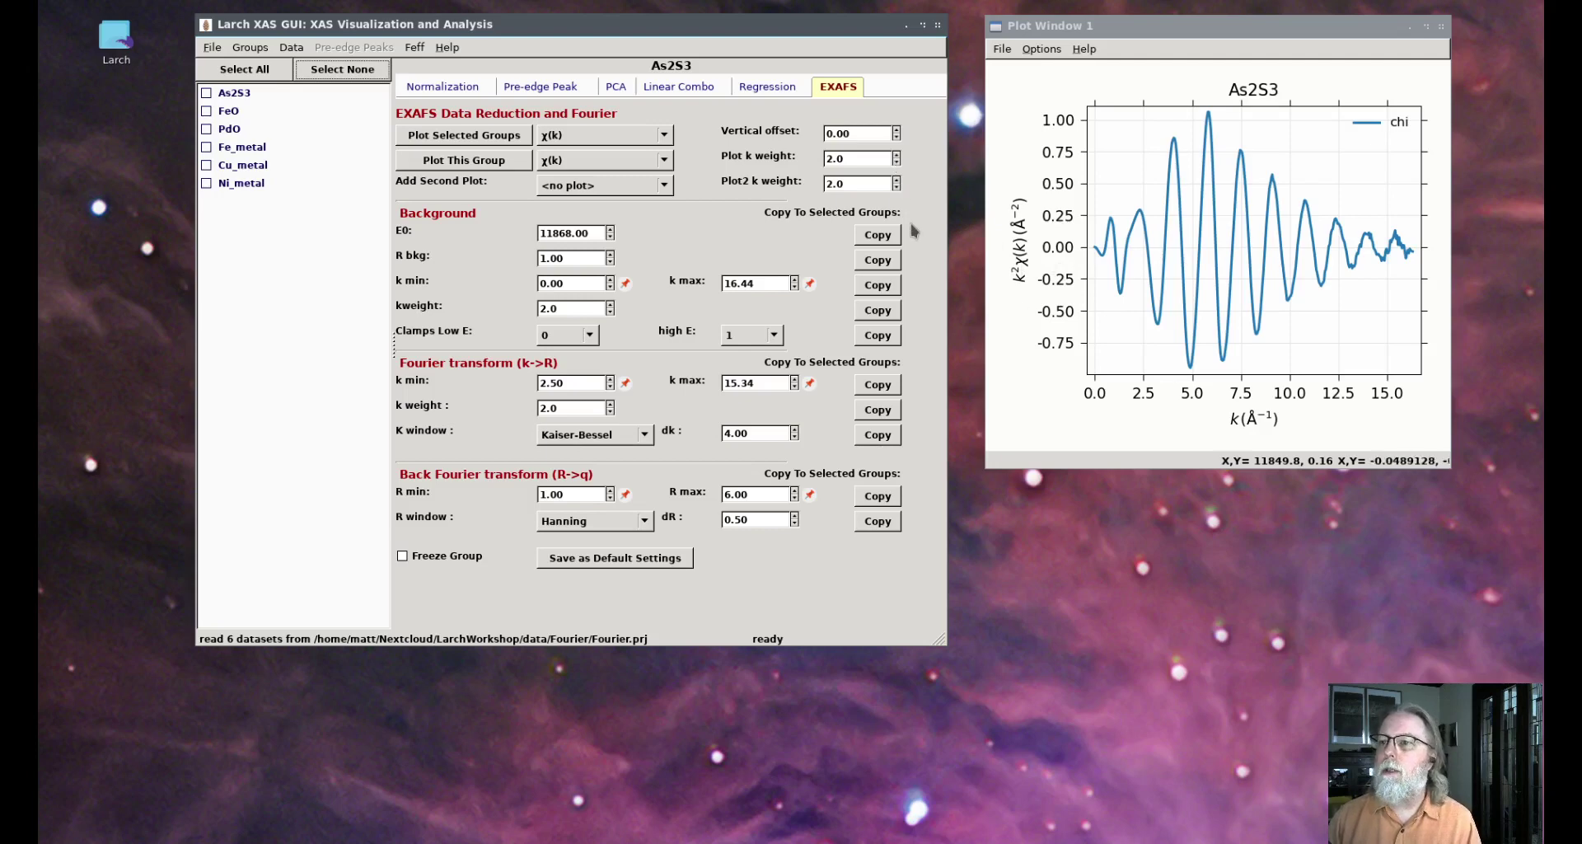
click(897, 162)
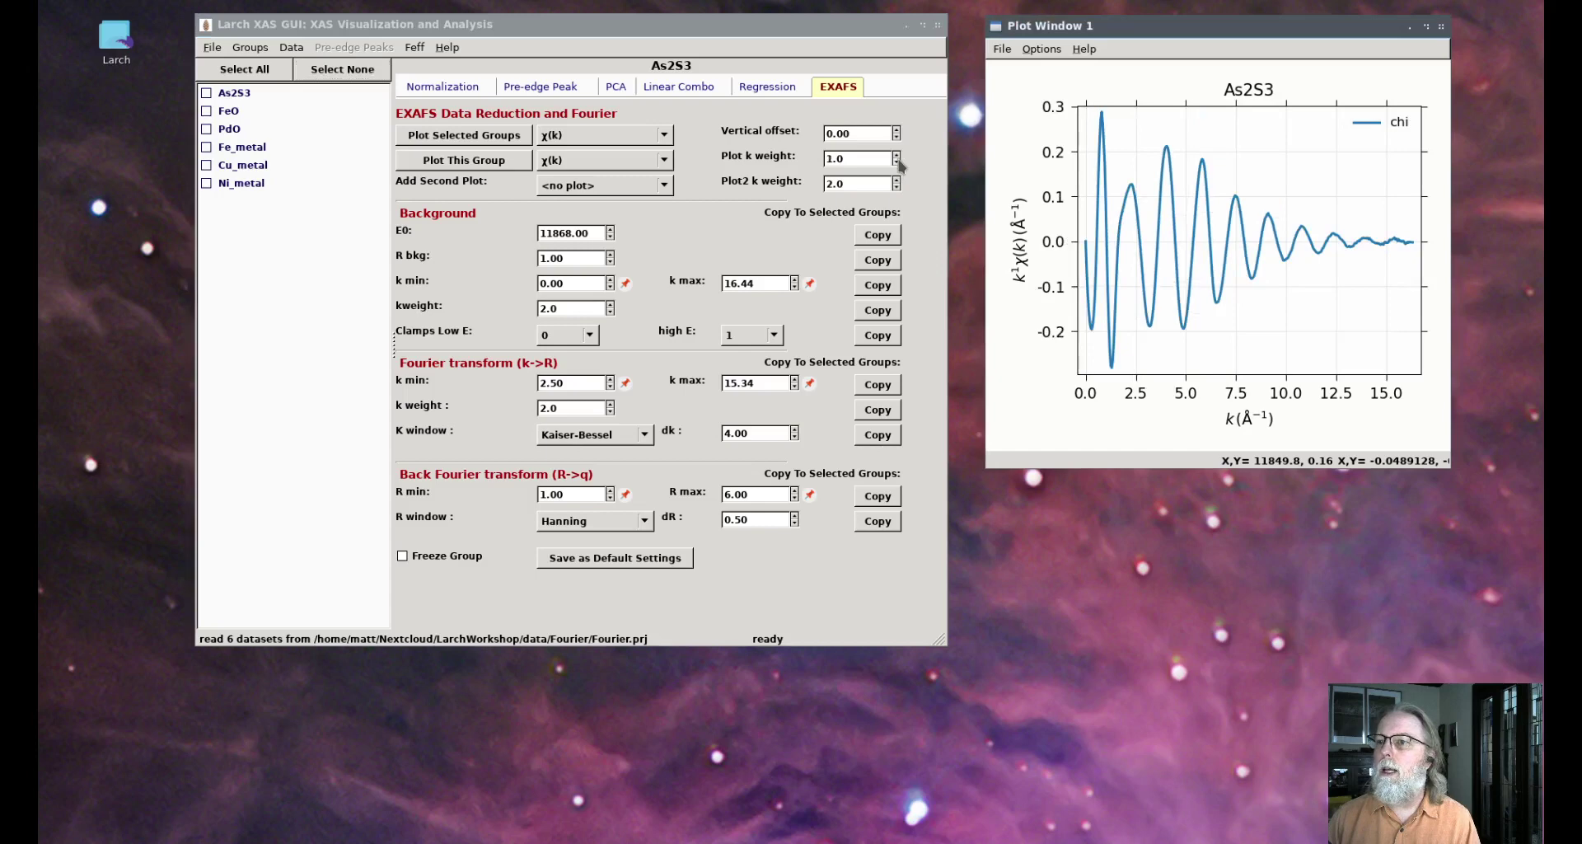
click(897, 162)
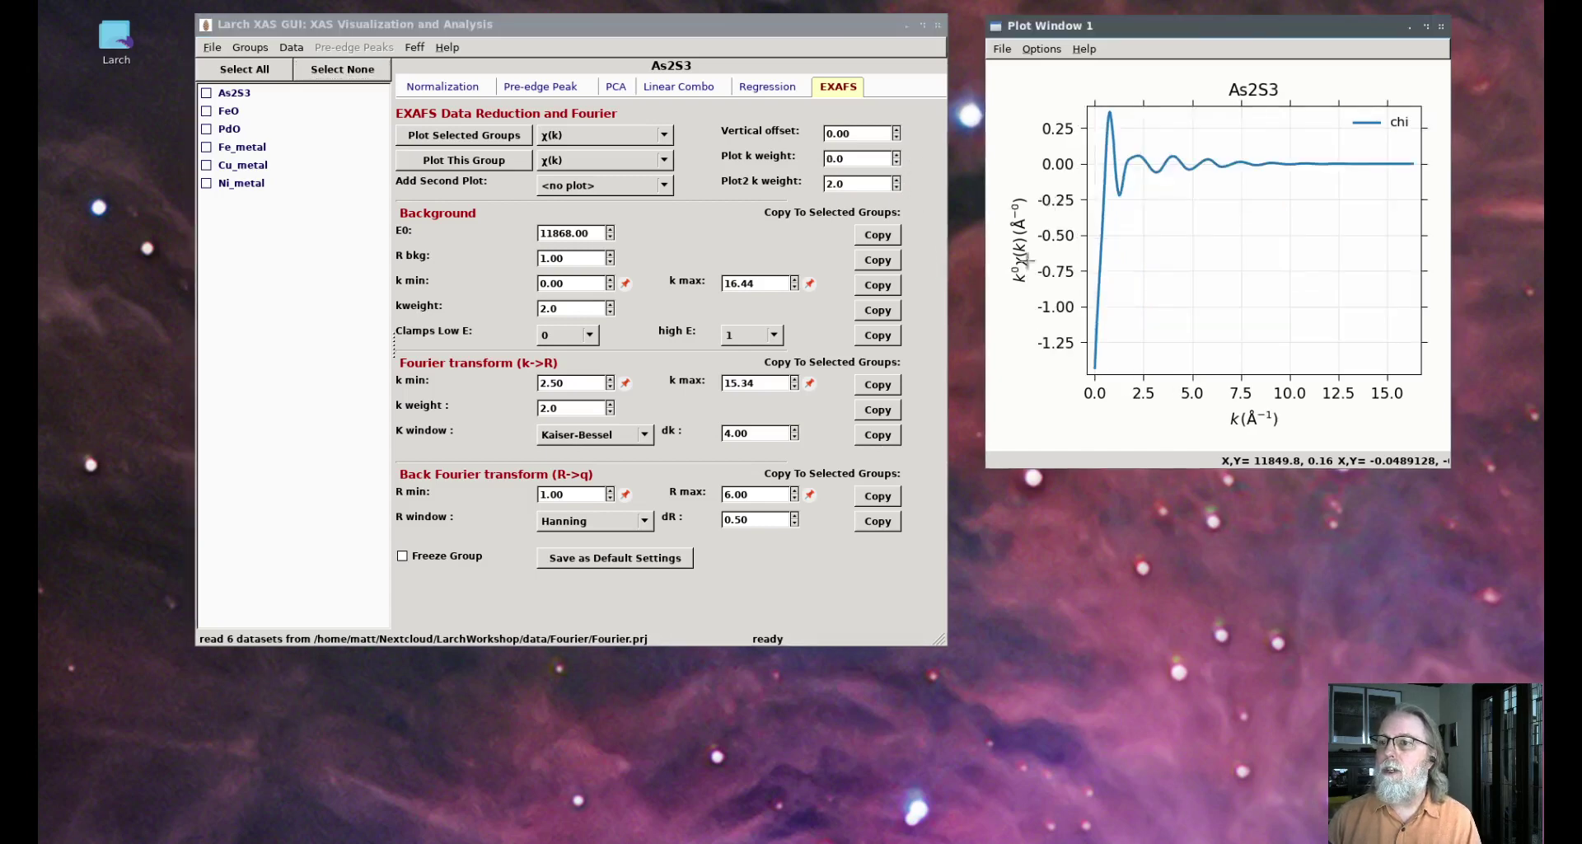
click(897, 155)
click(898, 155)
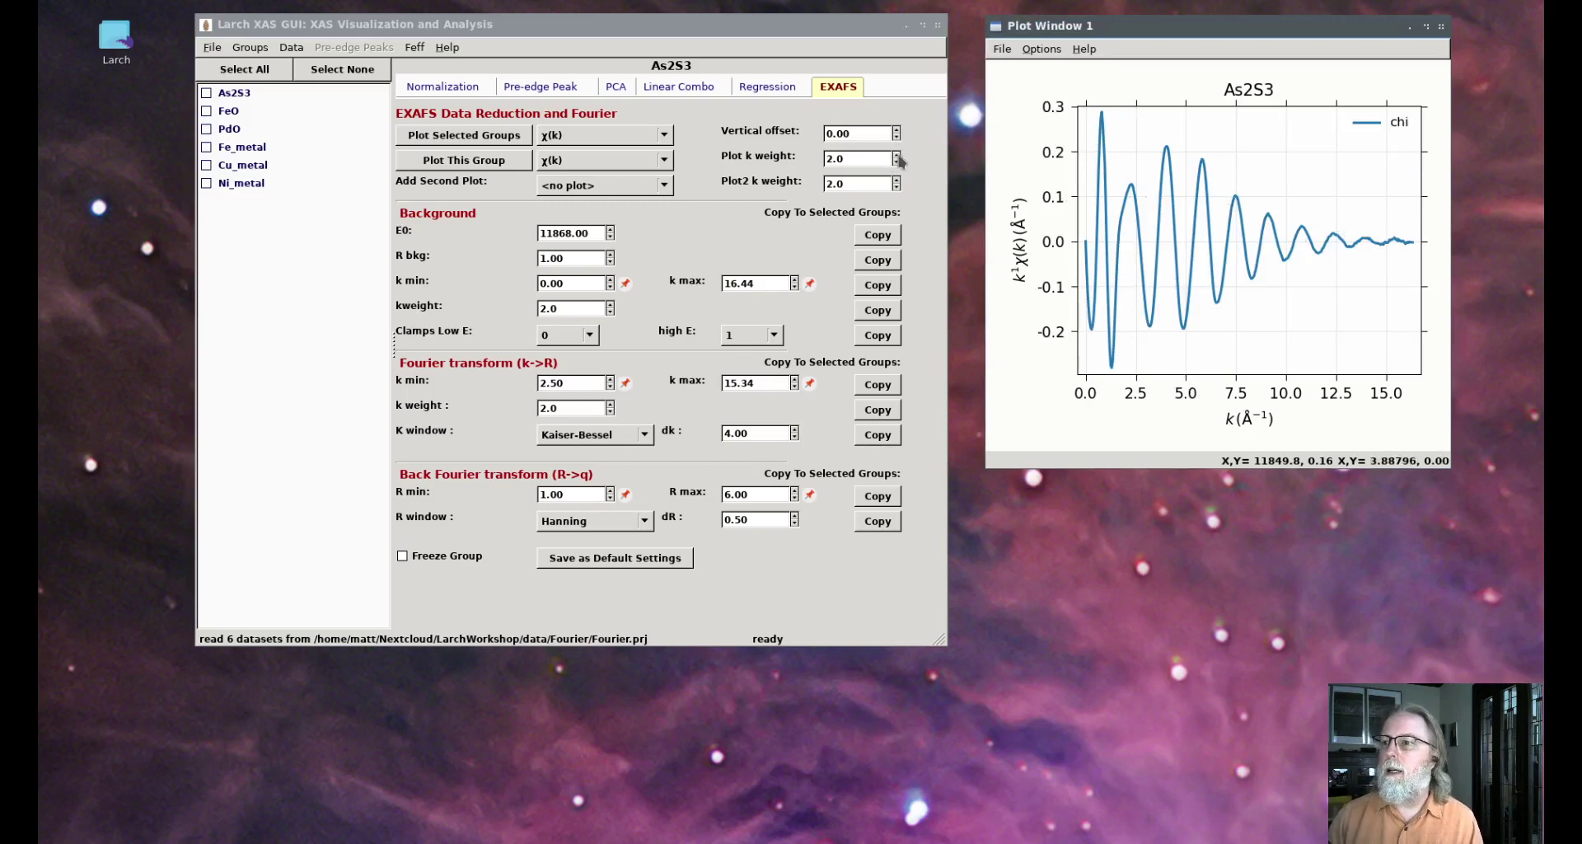
click(897, 155)
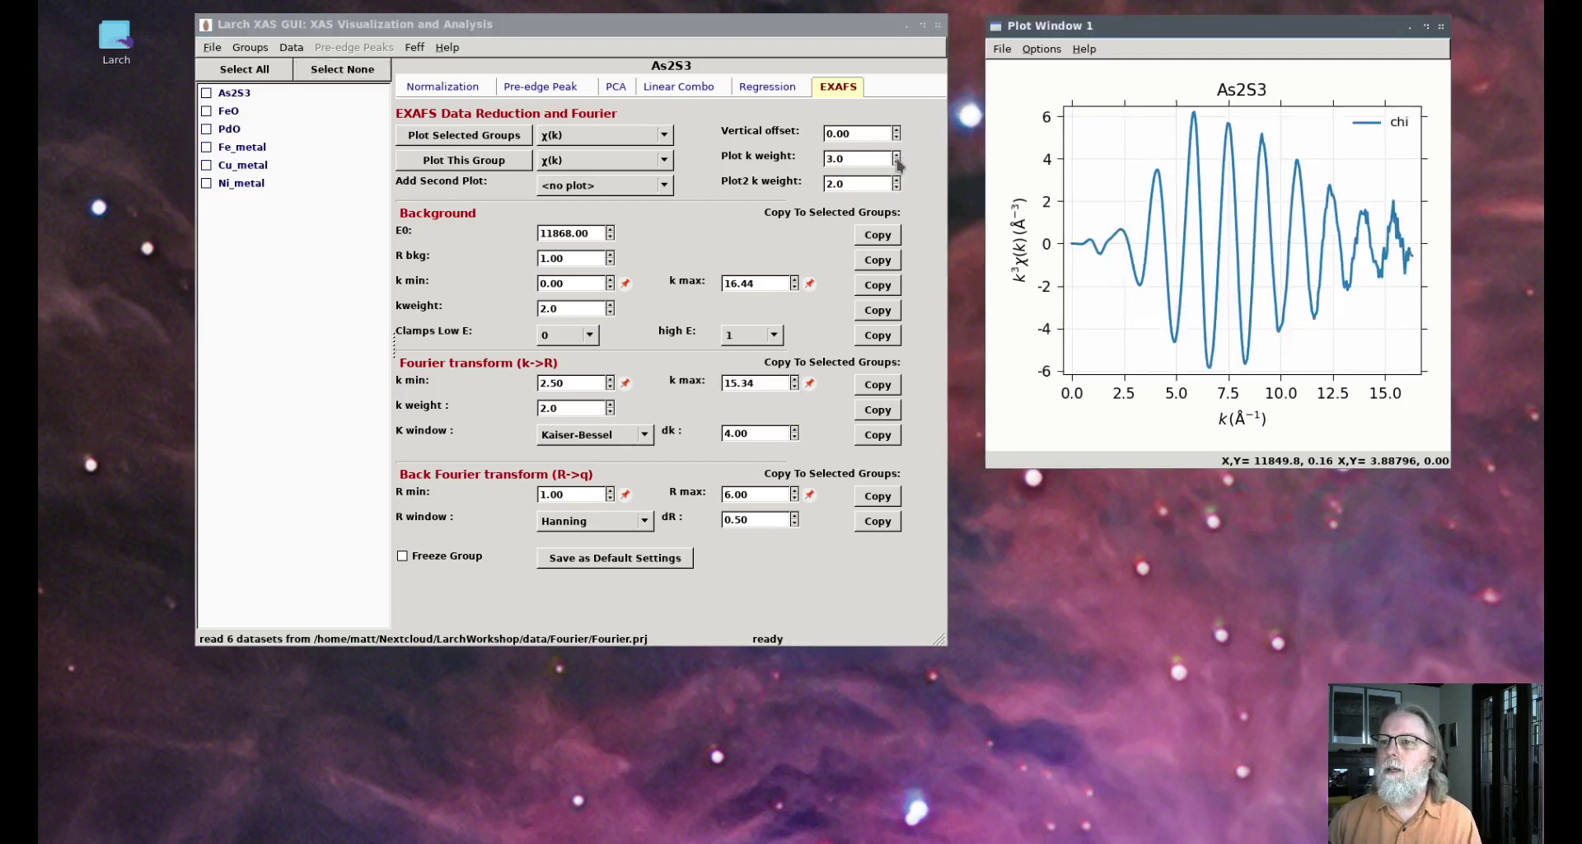
click(897, 163)
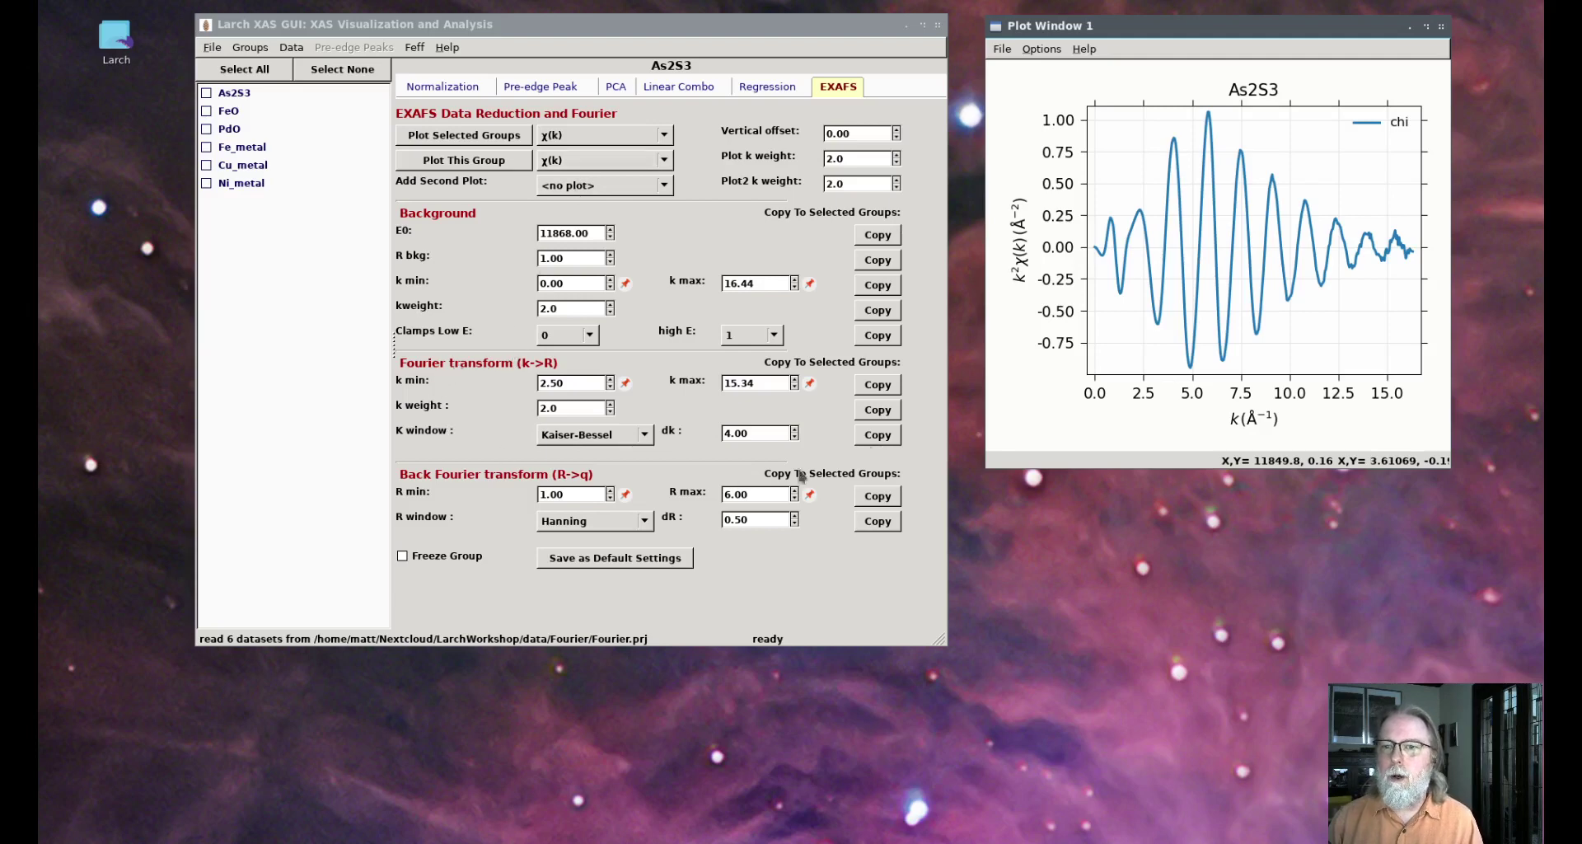
click(590, 163)
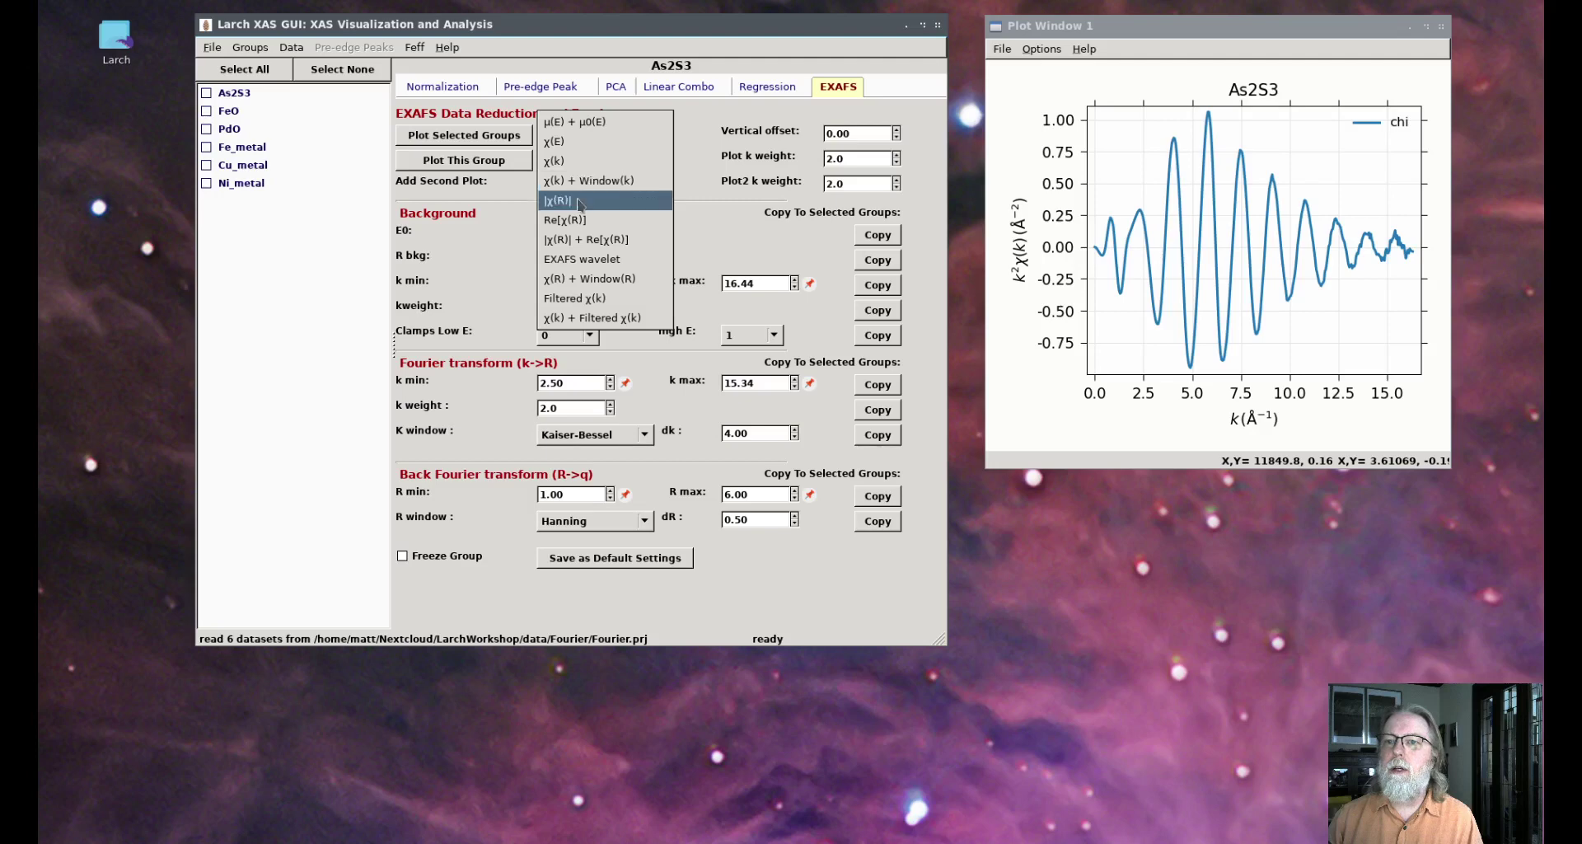
click(580, 205)
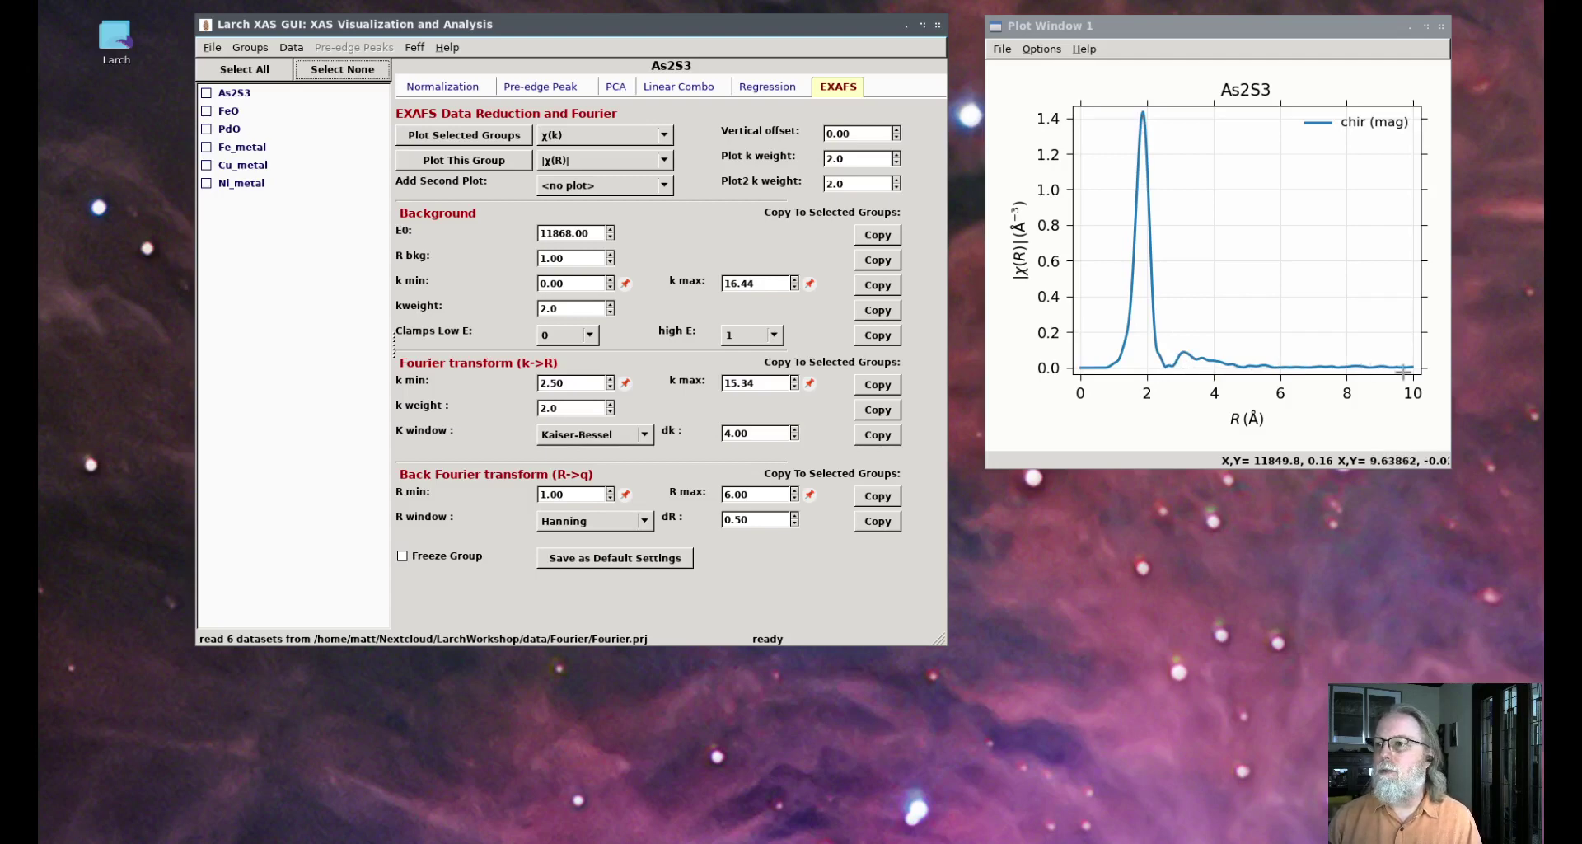
click(580, 164)
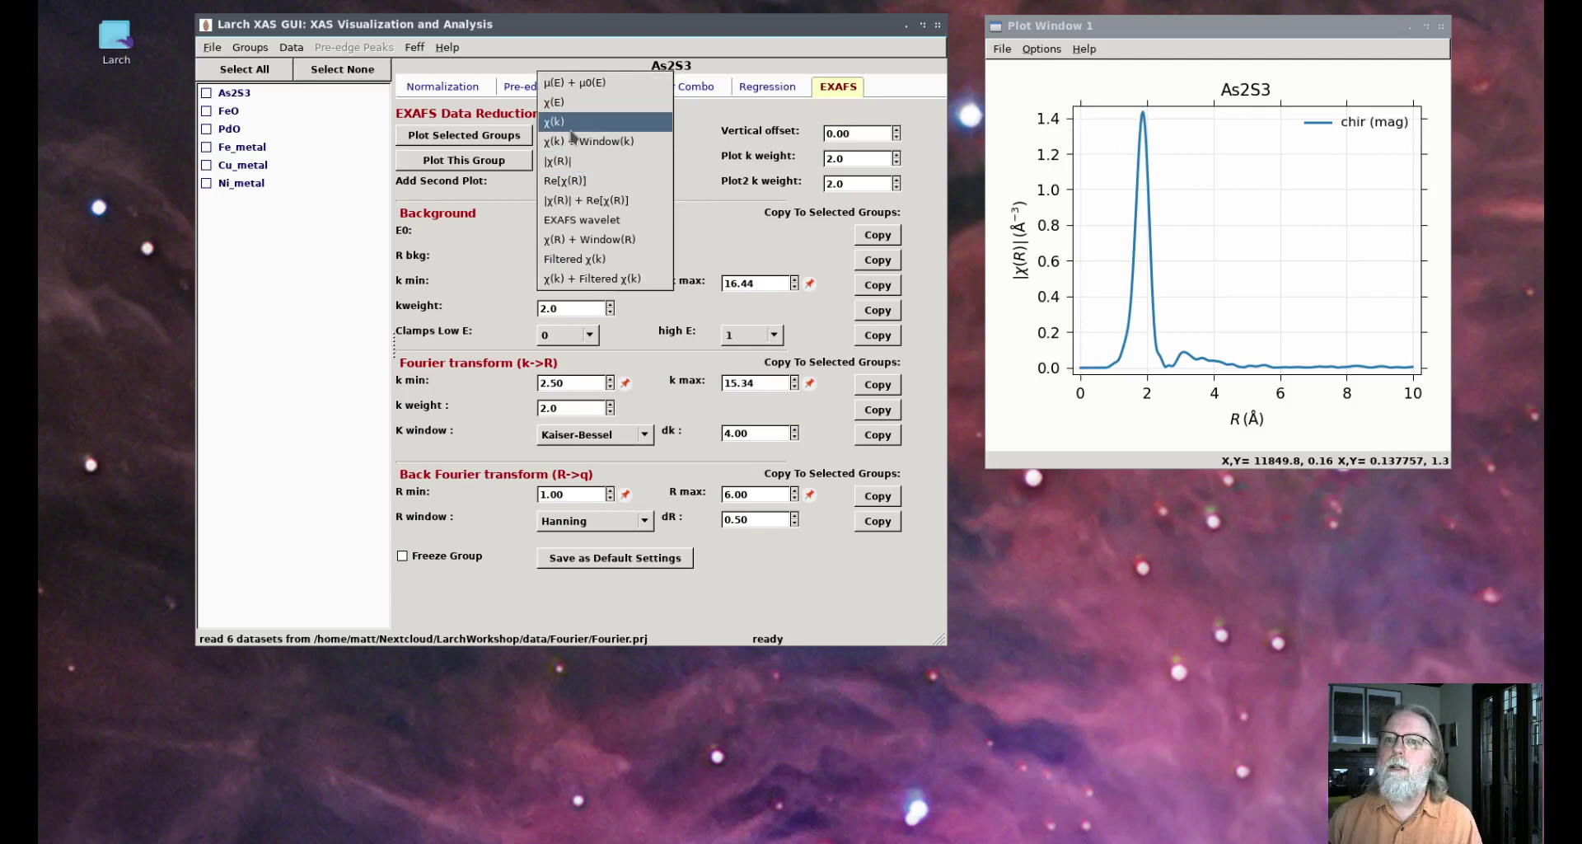
click(572, 136)
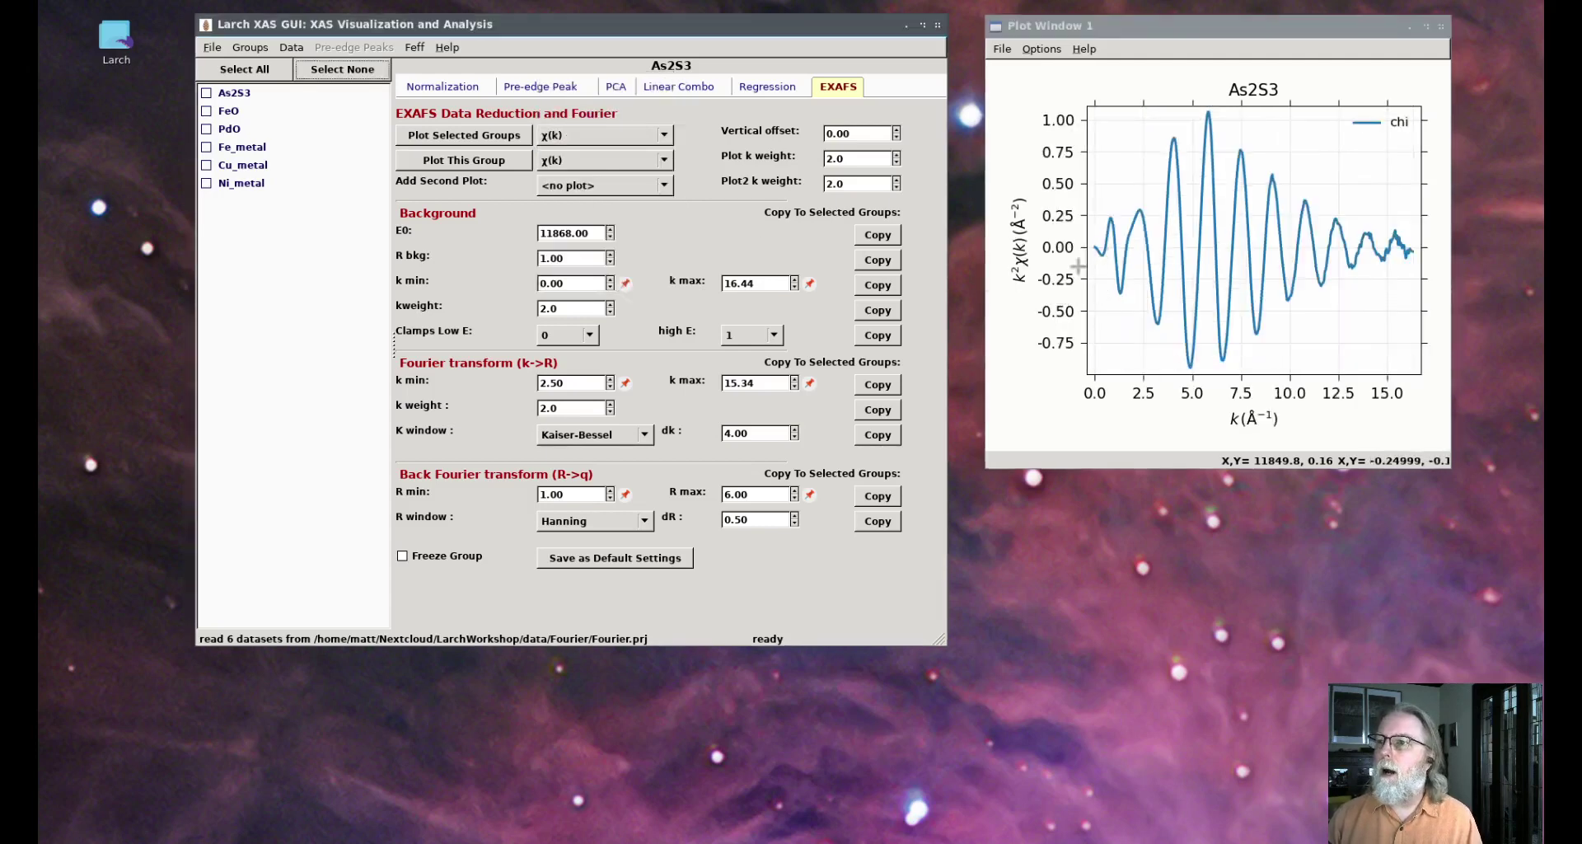
- Add |χ(R)| as a second plot, placing its window below the shrunk χ(k) window
click(561, 188)
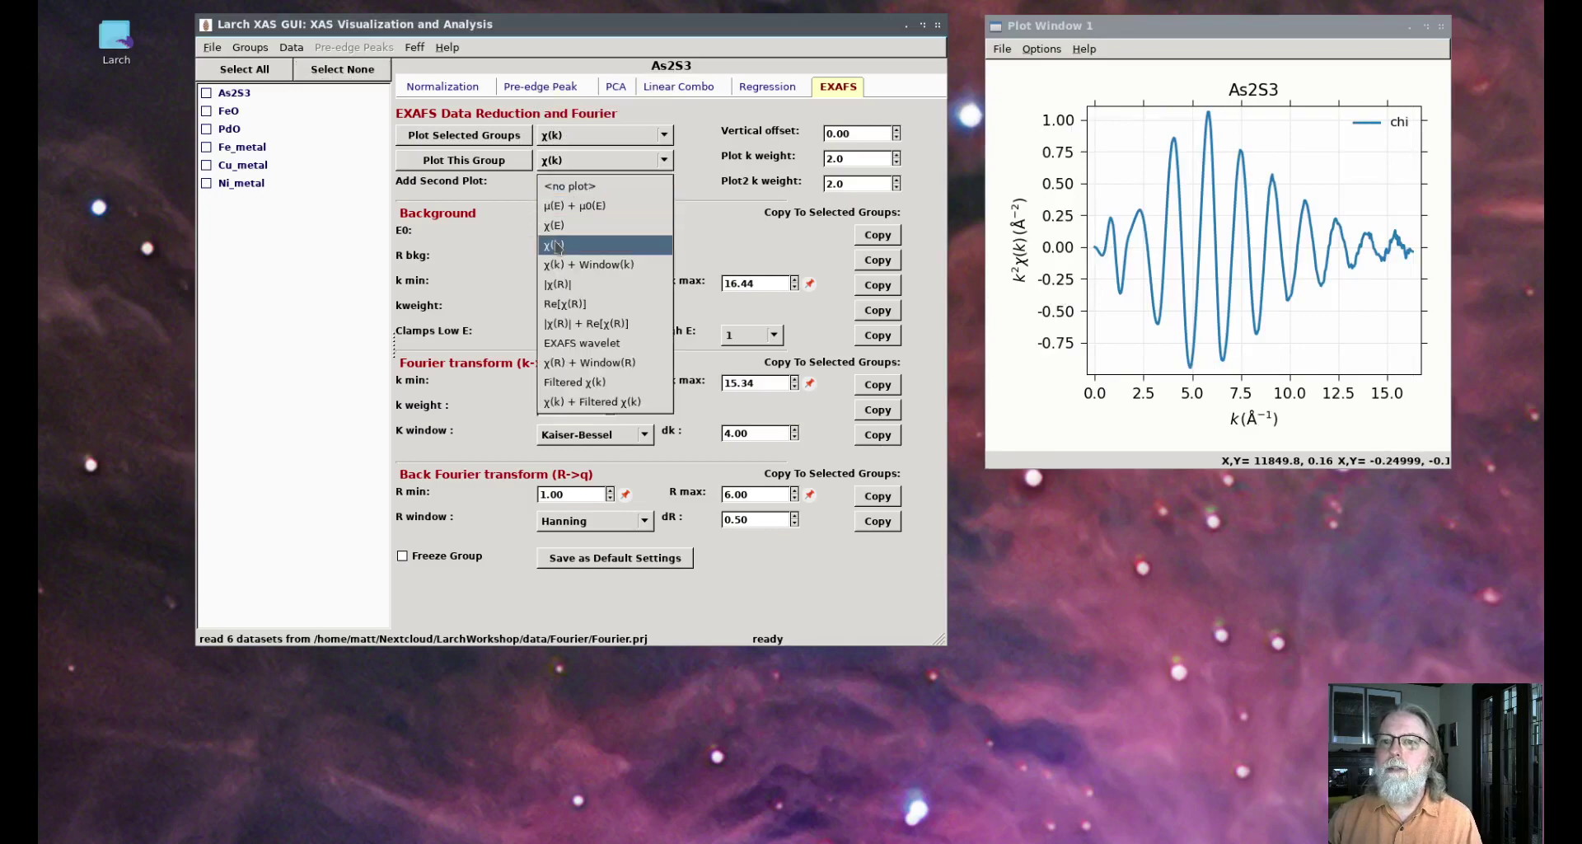
click(564, 283)
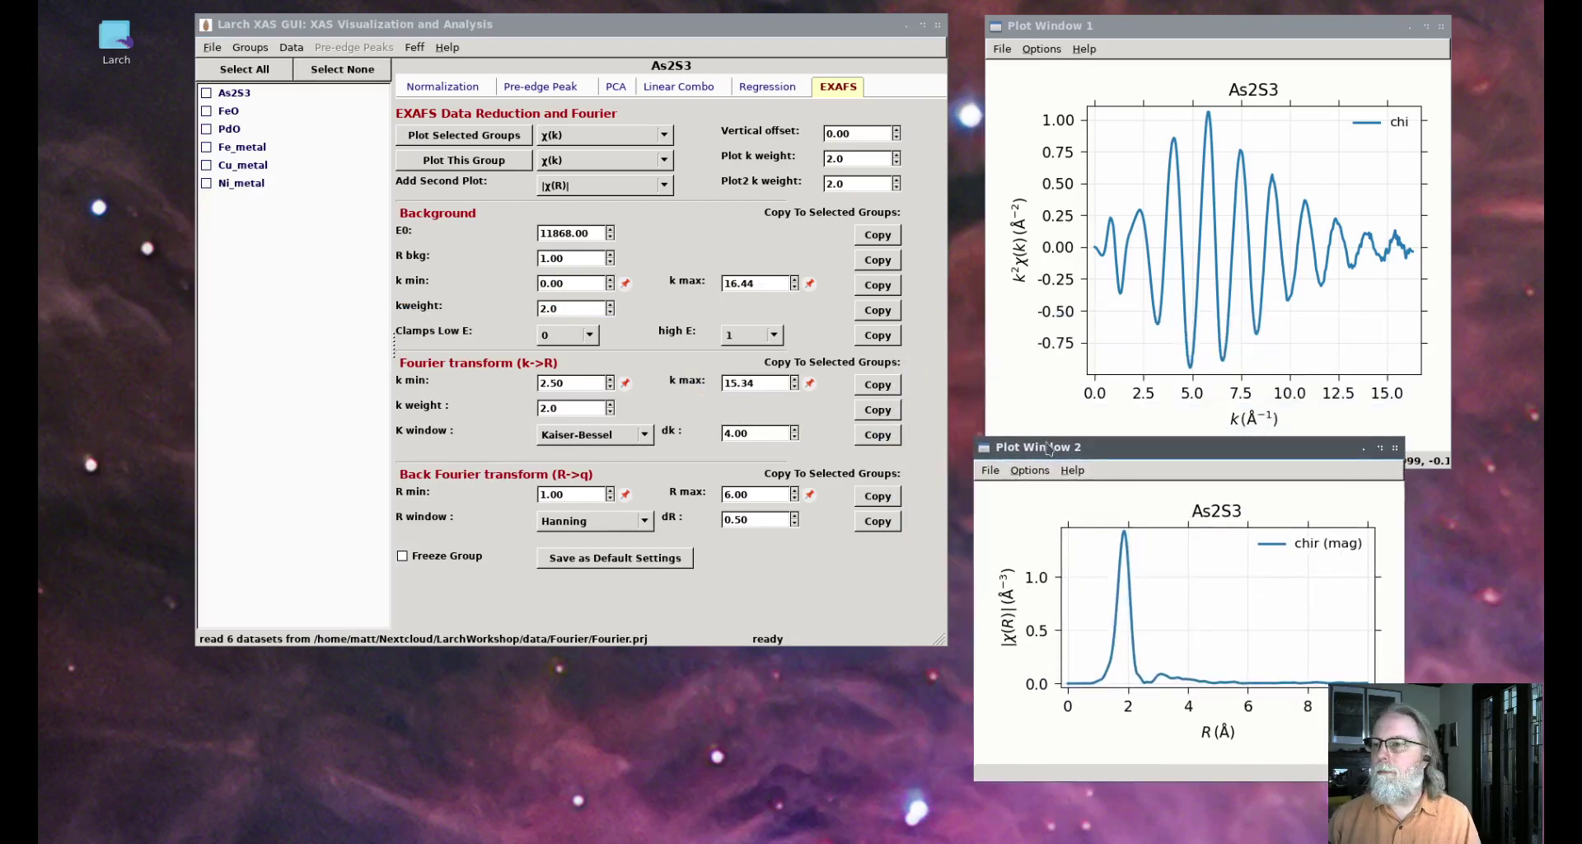
click(1444, 462)
drag(1443, 461, 1424, 383)
drag(1285, 460, 1296, 404)
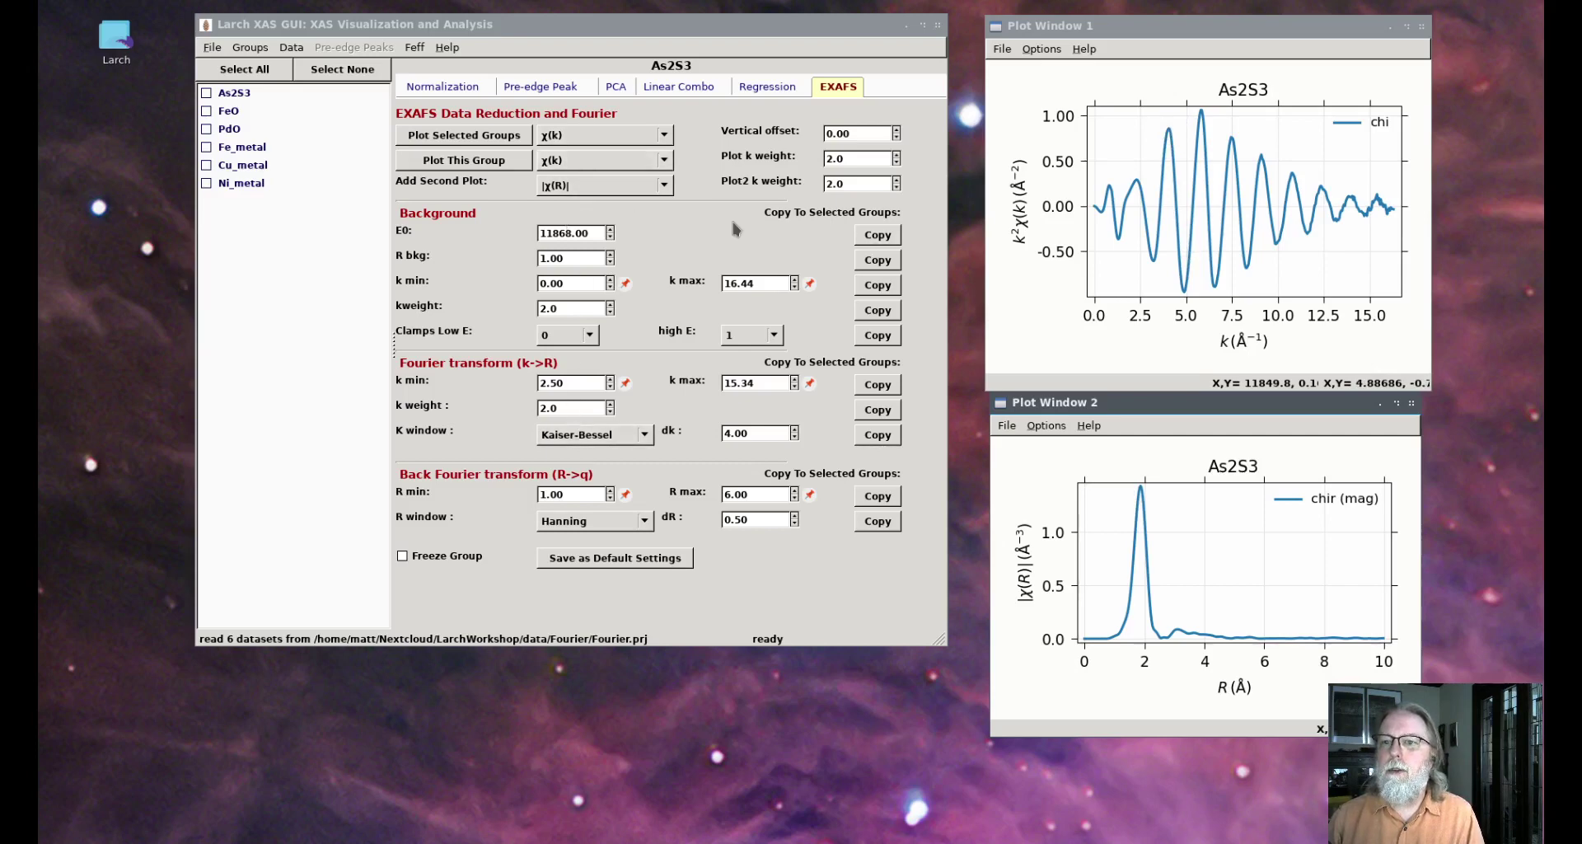
- Overlay the FT window on χ(k) and make it a Hanning window with dk 1.00
click(623, 162)
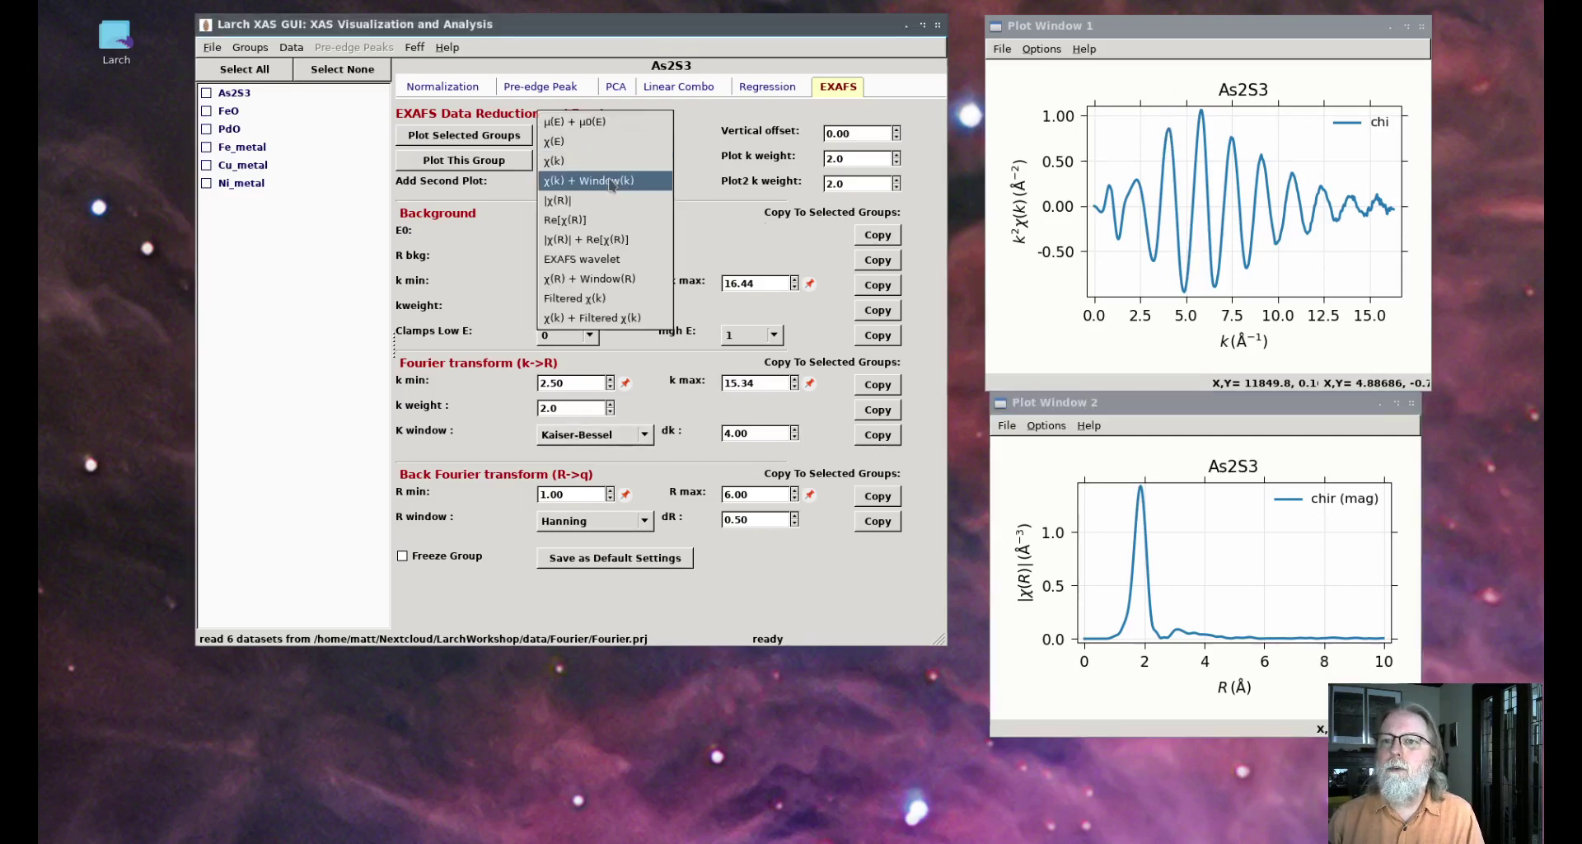
click(611, 180)
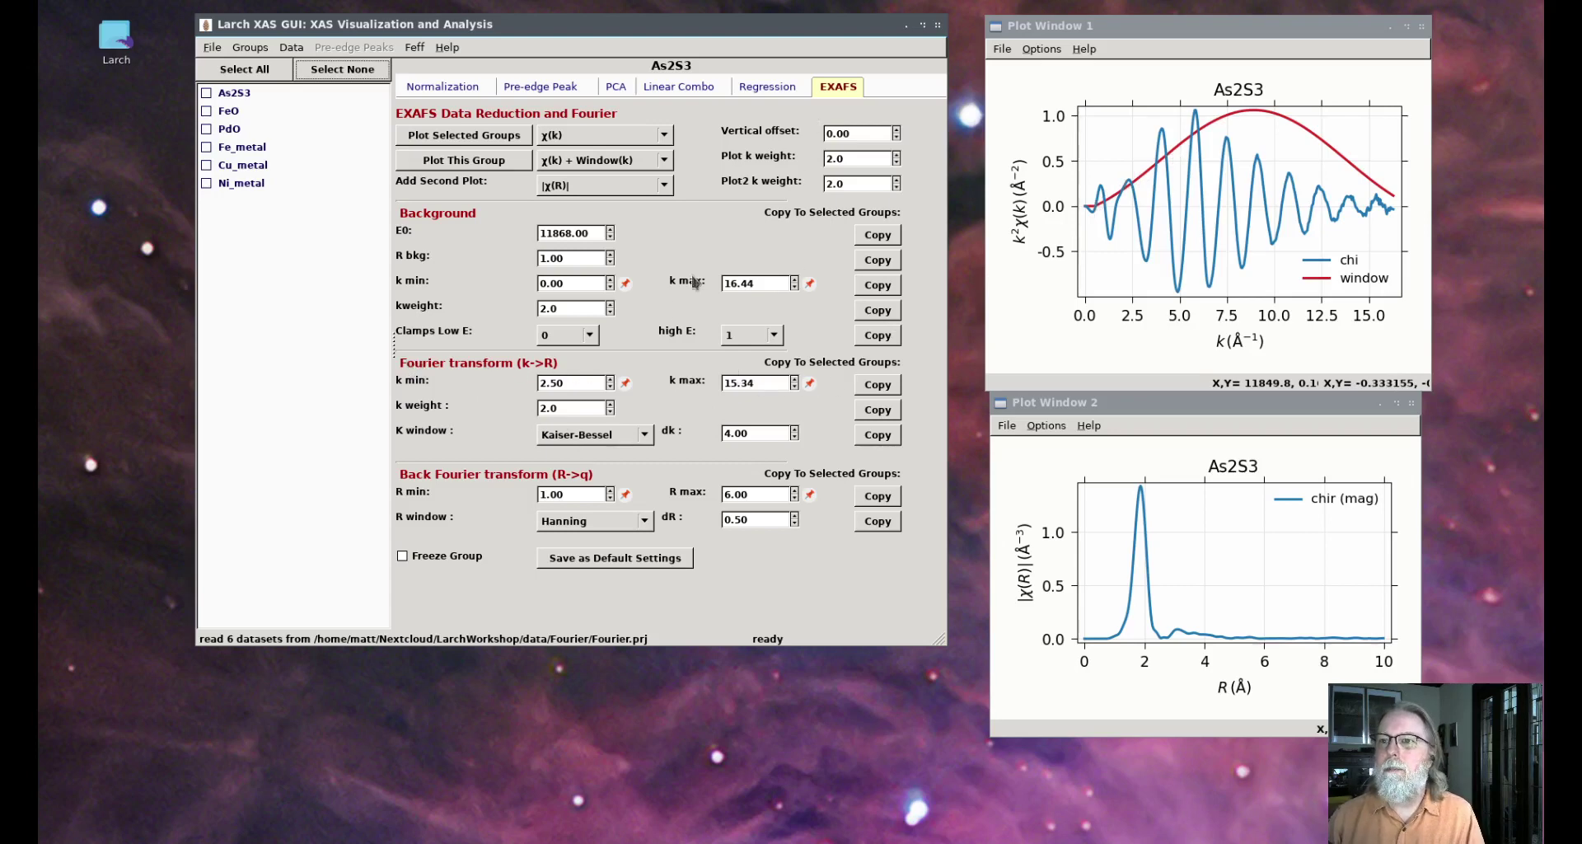
click(645, 435)
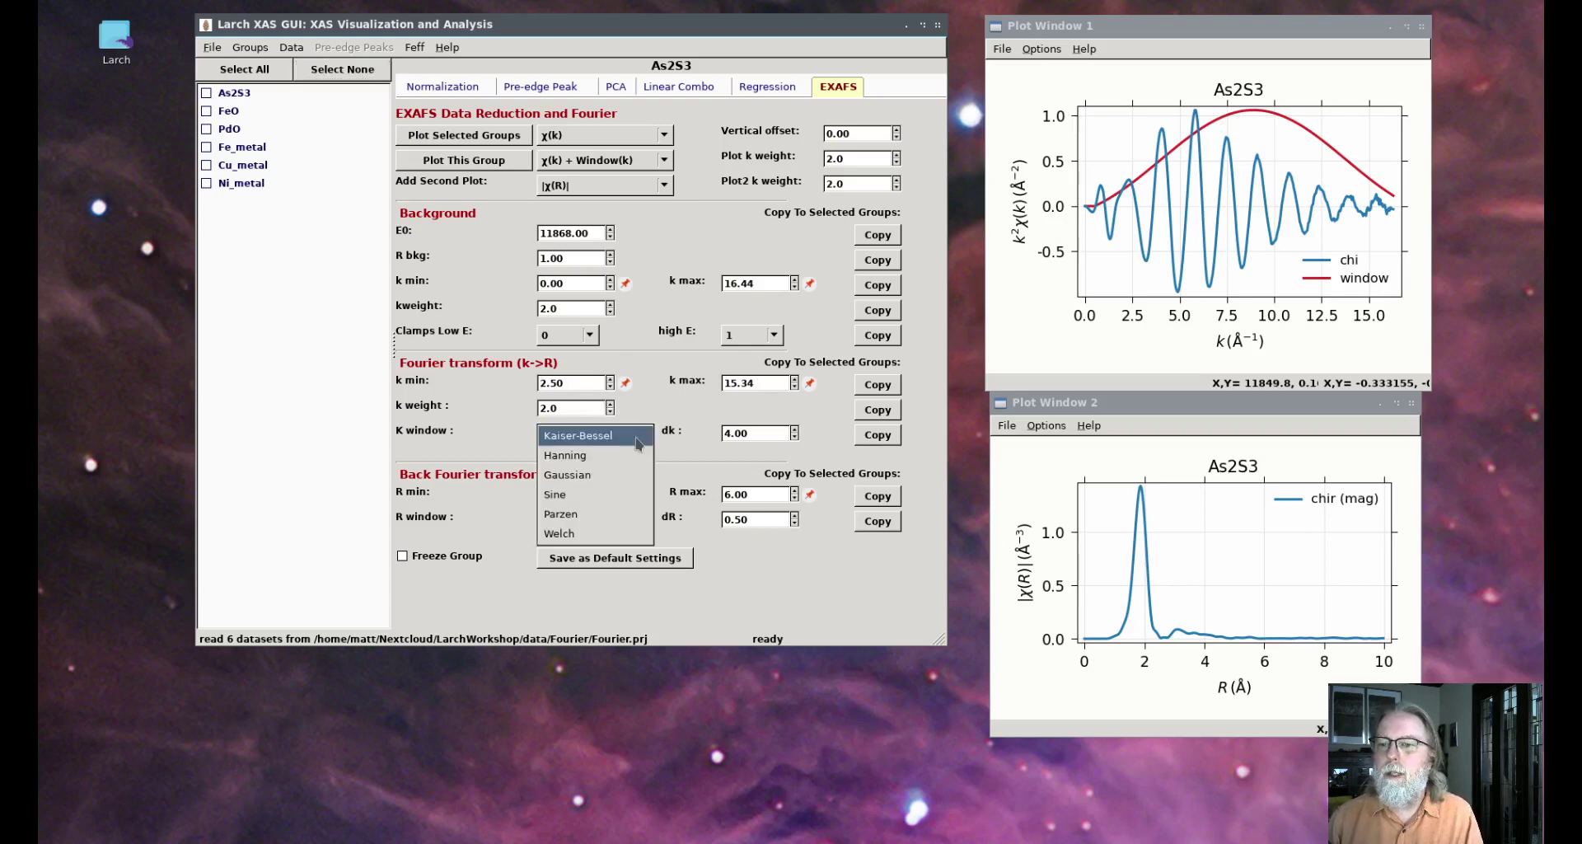
click(608, 458)
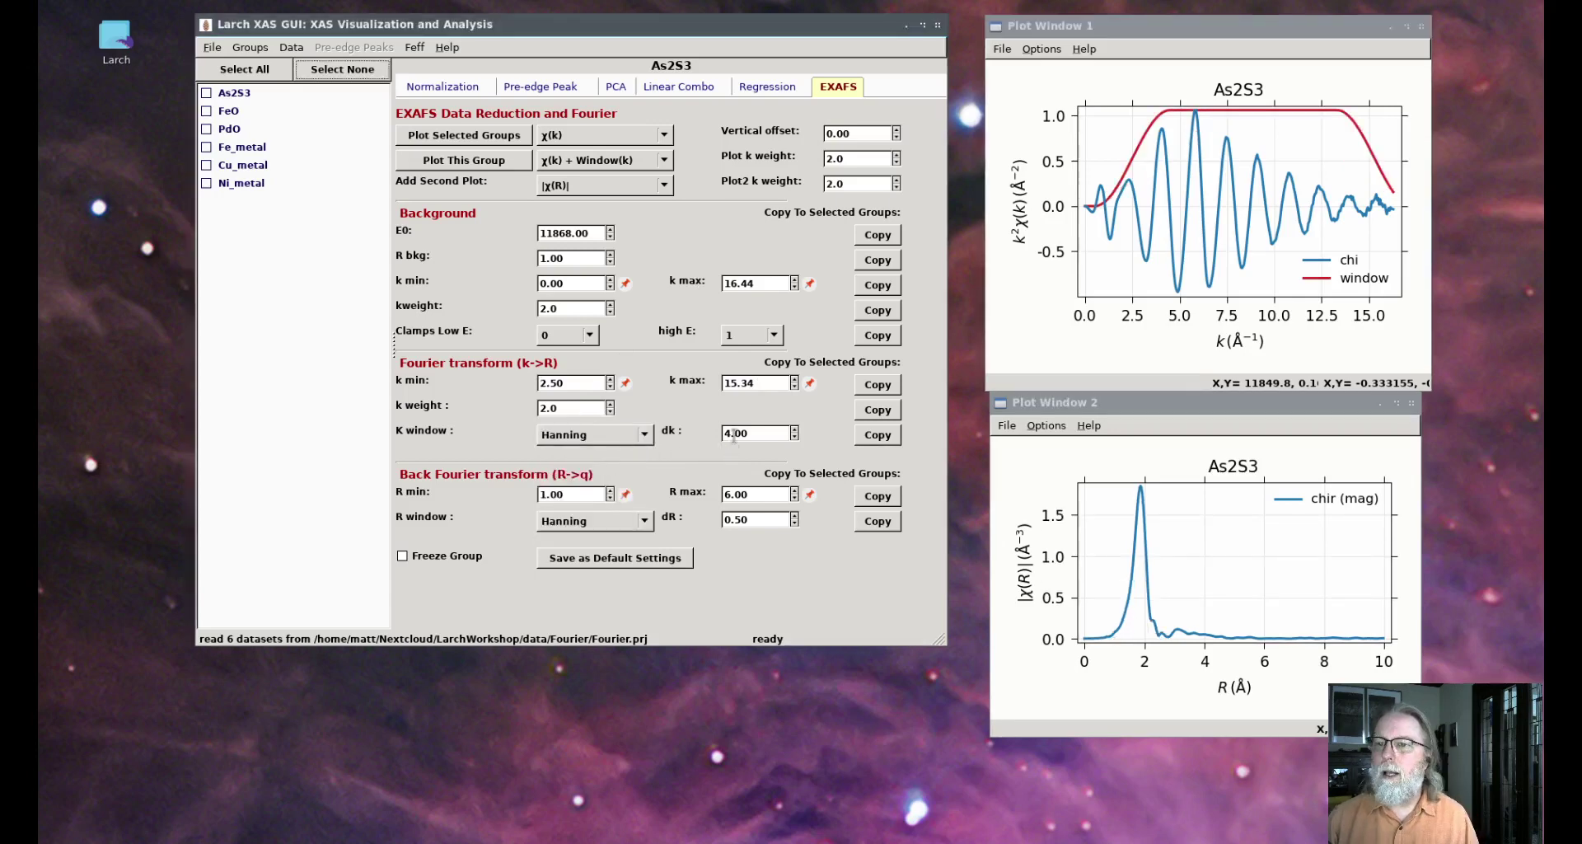
drag(746, 438, 722, 438)
text(1)
key(Return)
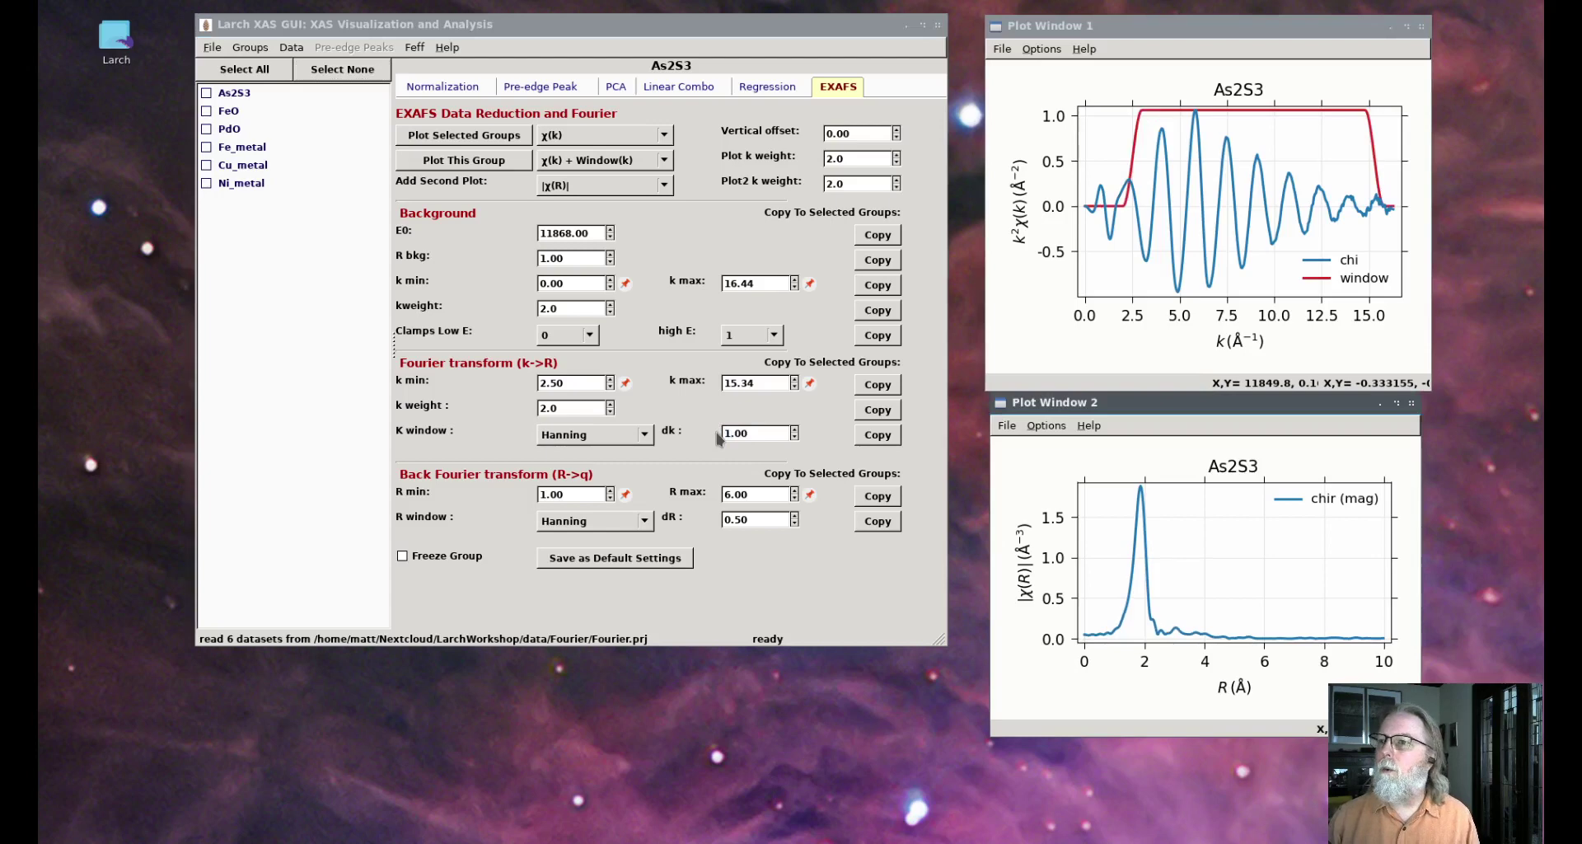